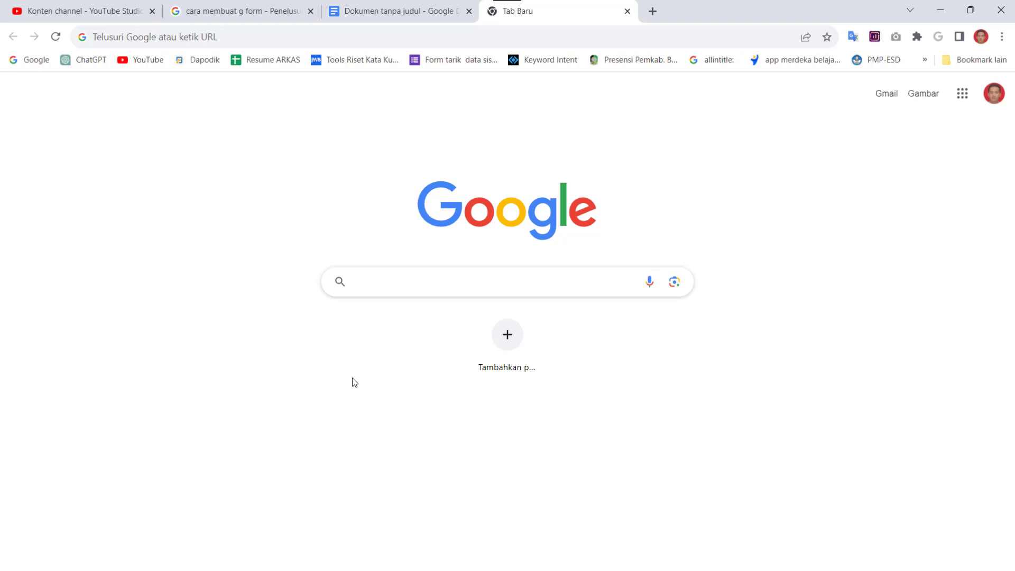
# Search the web for "google form", open the Google Forms sign-in result and create a blank form.
pyautogui.write('googg')
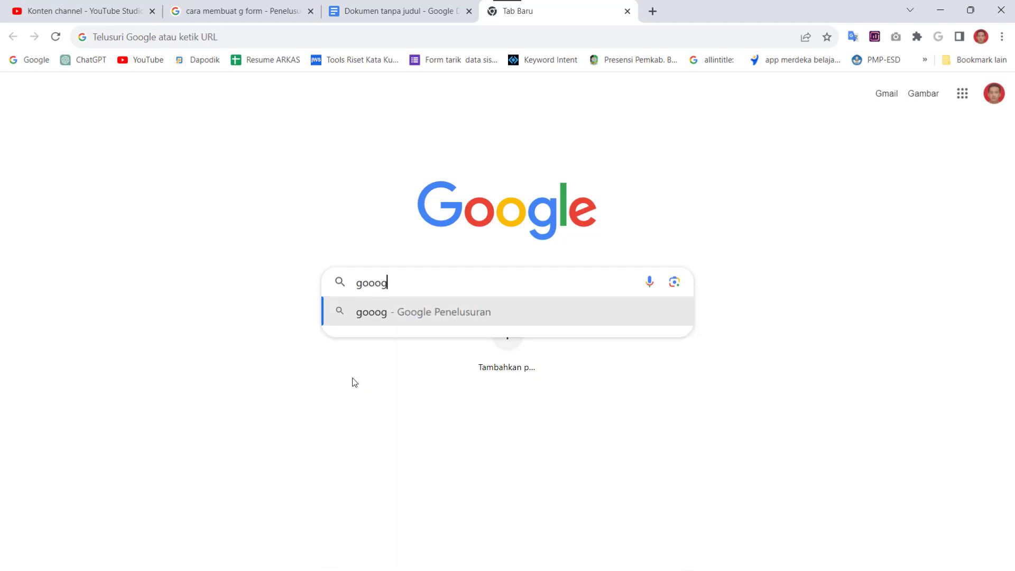
pyautogui.press('BackSpace')
pyautogui.write('le form')
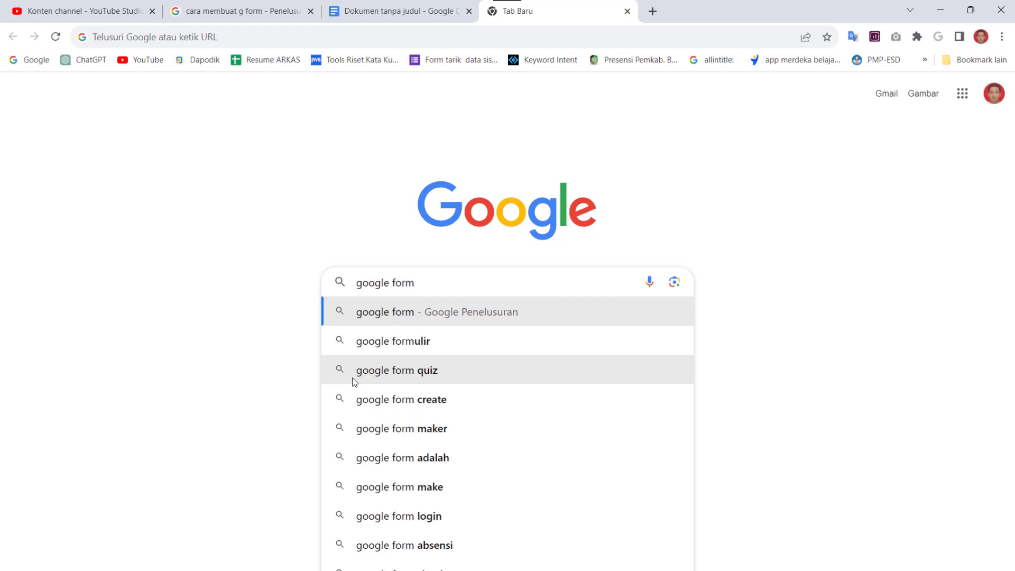
pyautogui.press('Return')
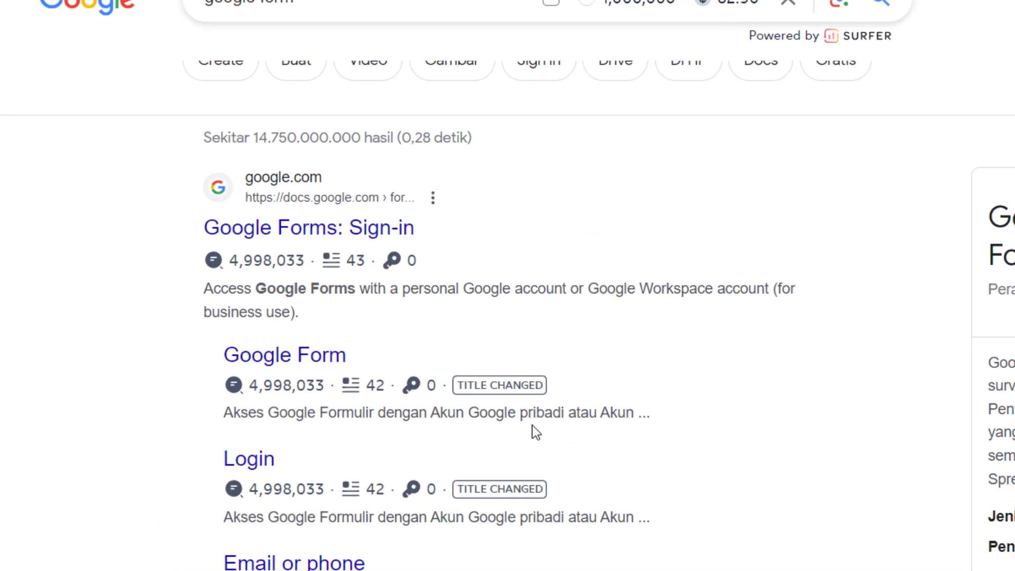
pyautogui.click(319, 239)
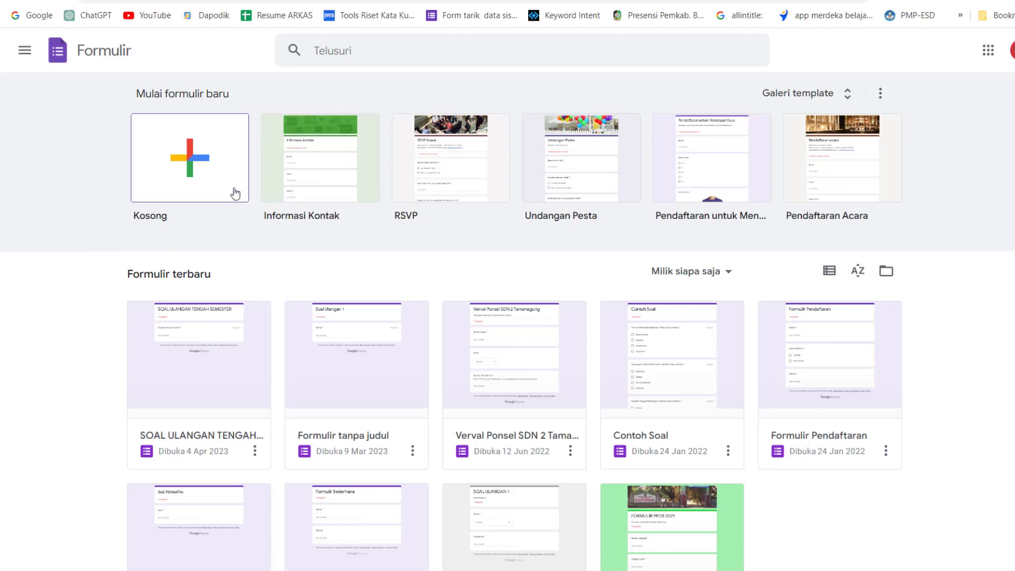
pyautogui.click(191, 173)
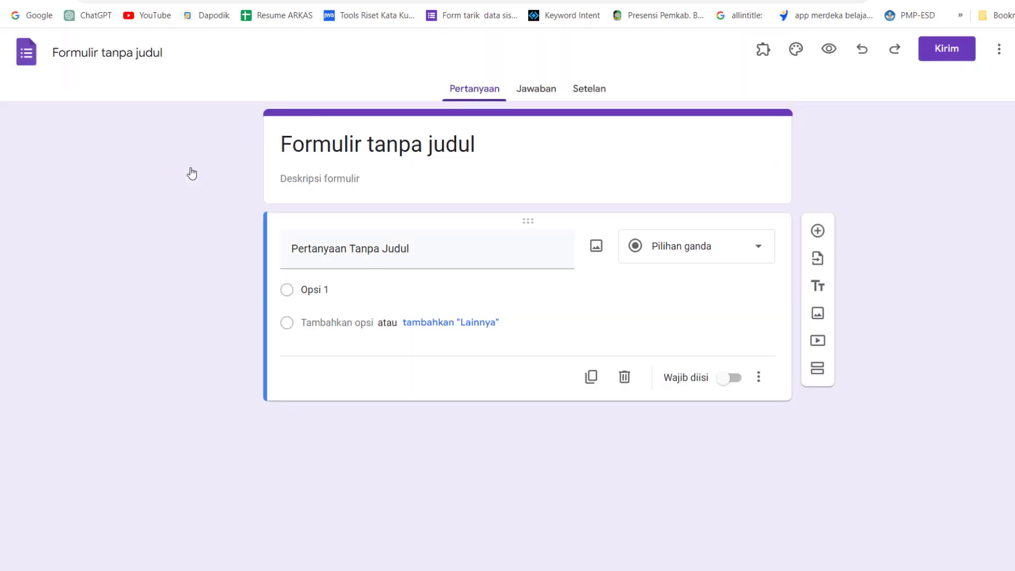
# Replace the form's title with KEPUASAN PELANGGAN.
pyautogui.click(405, 160)
pyautogui.moveTo(476, 153); pyautogui.dragTo(260, 154)
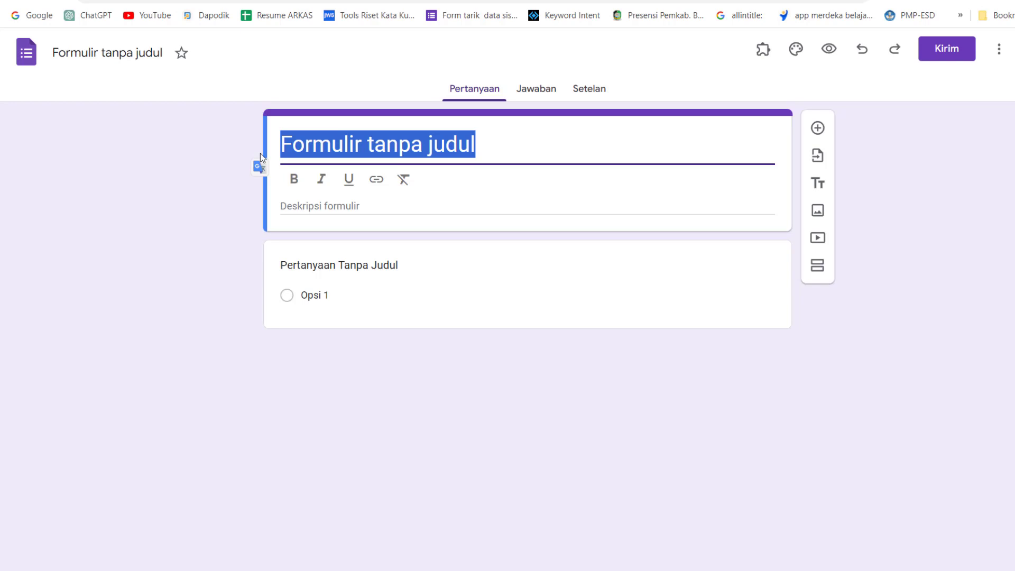
pyautogui.write('Kkep')
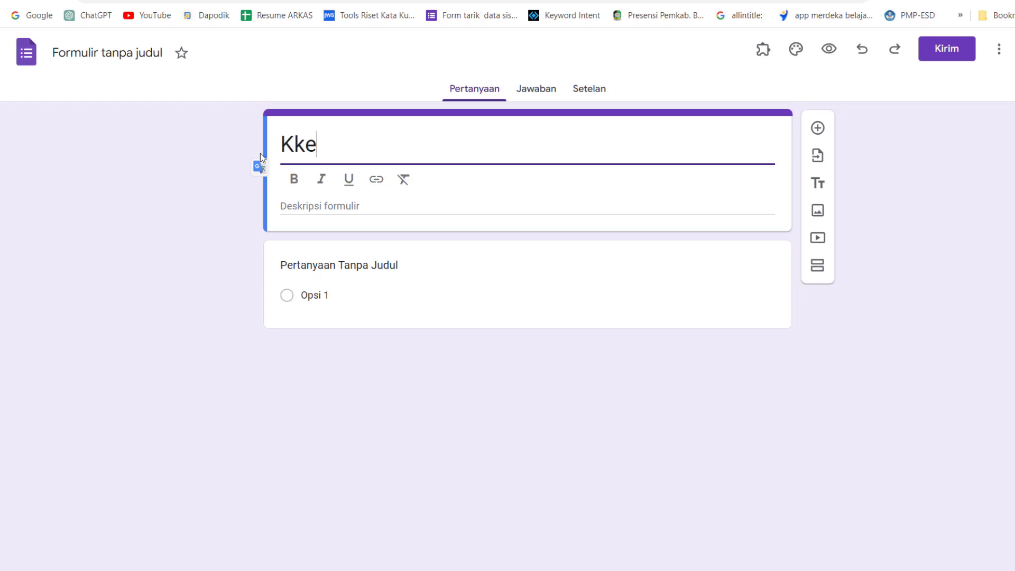
pyautogui.press('BackSpace')
pyautogui.press('BackSpace')
pyautogui.press('BackSpace')
pyautogui.write('EPUASAN PELA')
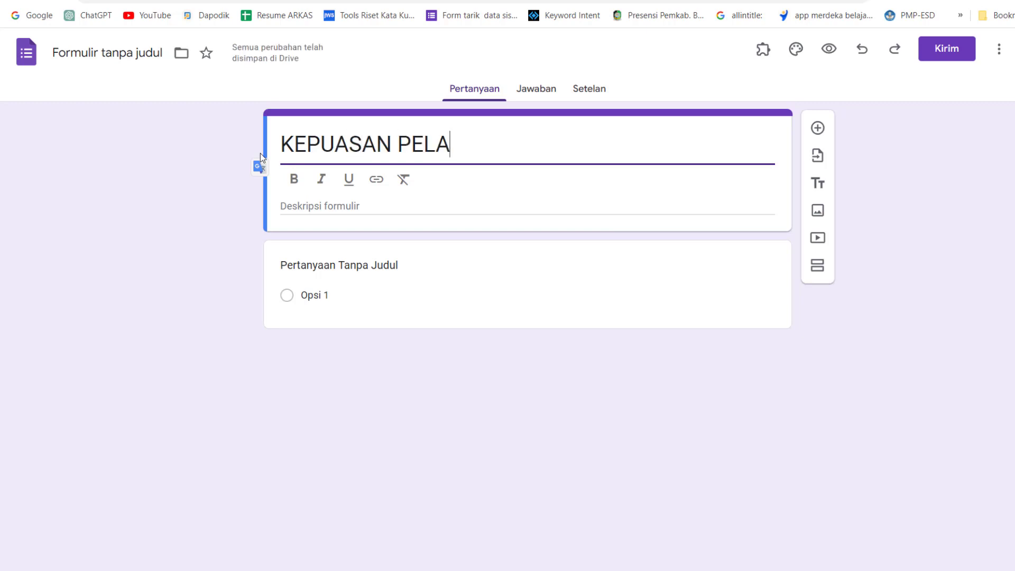
pyautogui.write('NGGAN')
pyautogui.press('BackSpace')
pyautogui.write('GGAN')
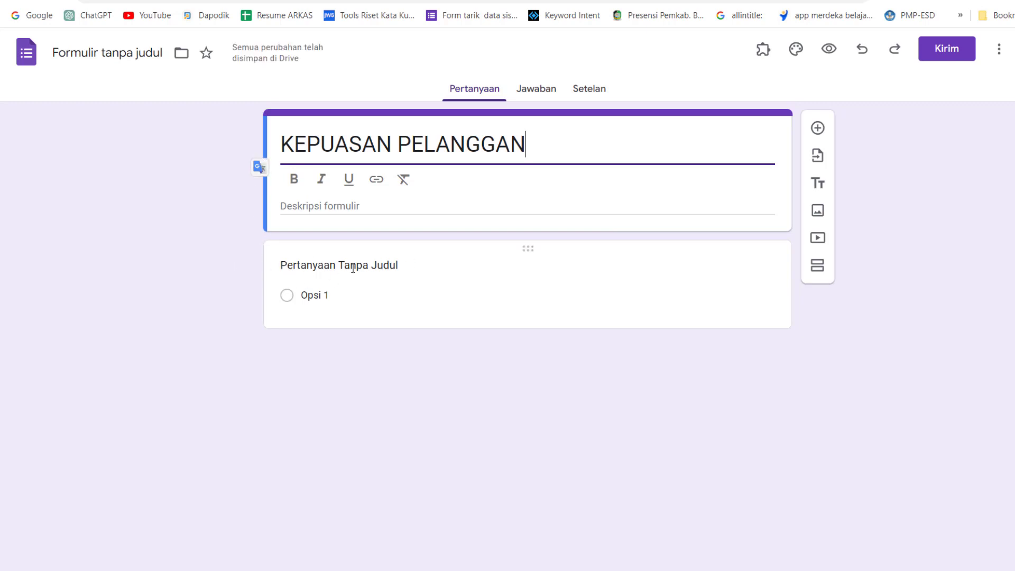
# Enter "Produk Makanan Cepat Saji" as the form description.
pyautogui.click(329, 205)
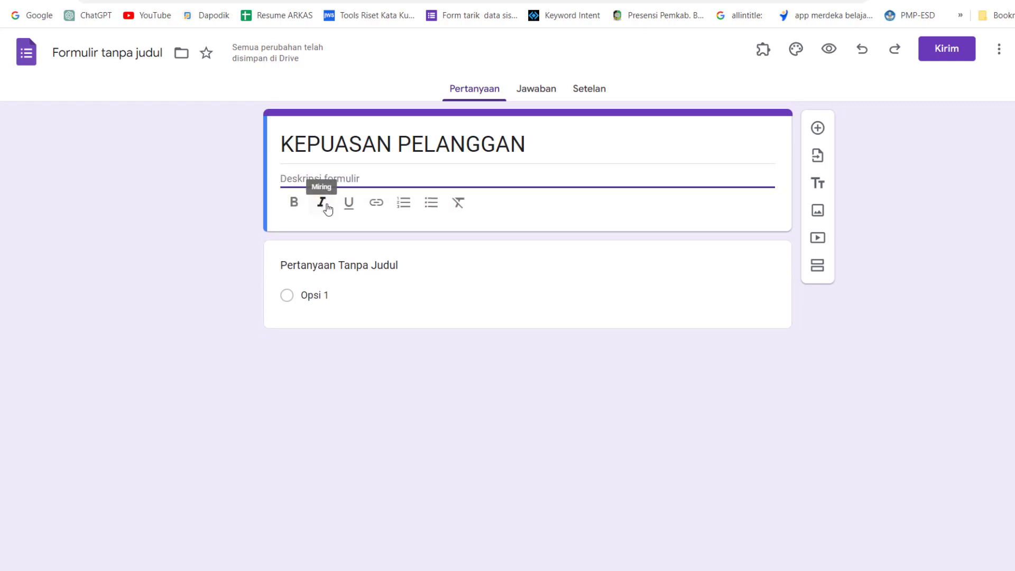
pyautogui.write('pRODU')
pyautogui.press('BackSpace')
pyautogui.press('BackSpace')
pyautogui.press('BackSpace')
pyautogui.write('Produk')
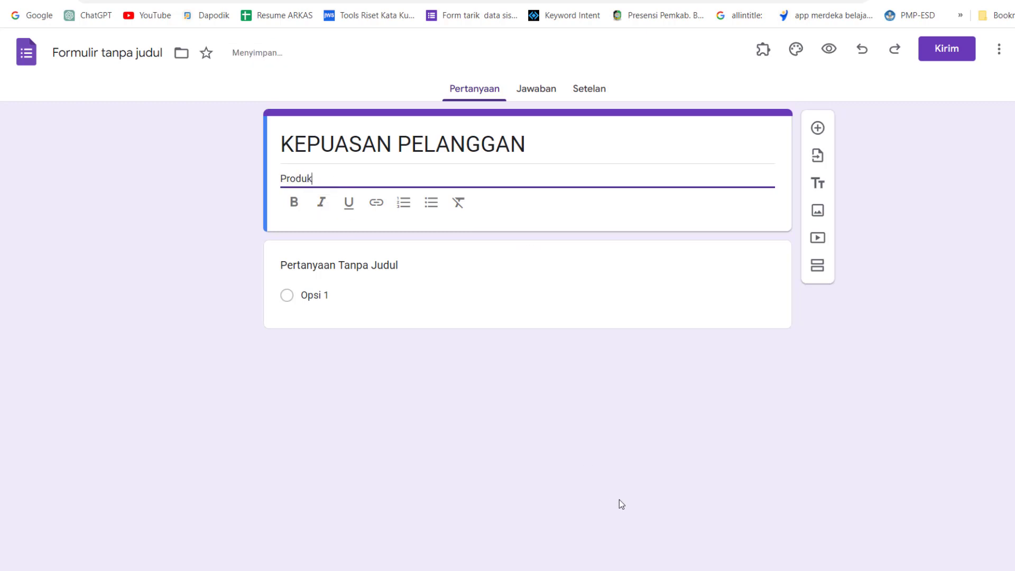
pyautogui.write(' Makanan Cepat Saji')
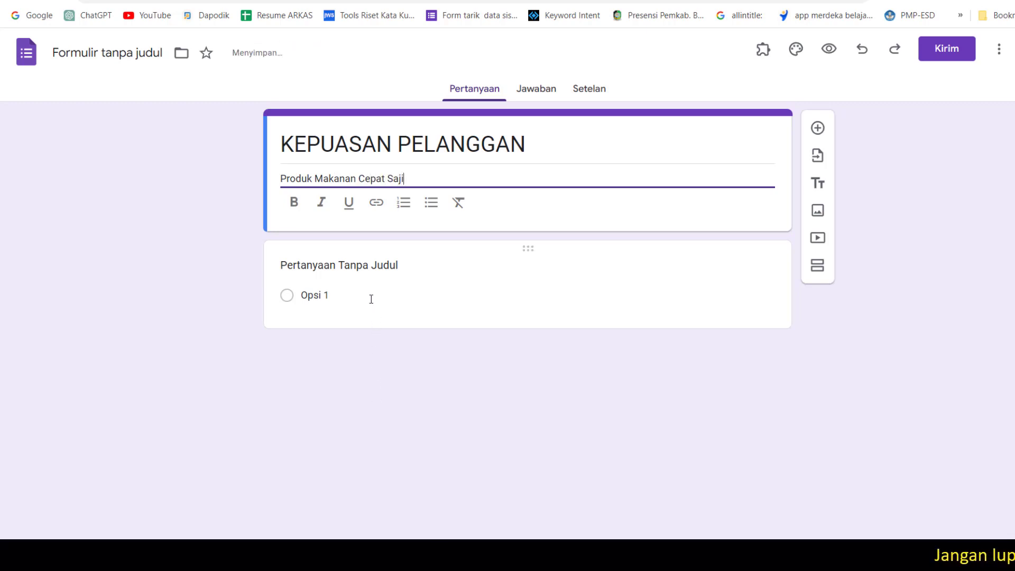
# Set the first question to "Apakah Rasa Makanan ini enak" with the question type Pilihan ganda.
pyautogui.click(373, 266)
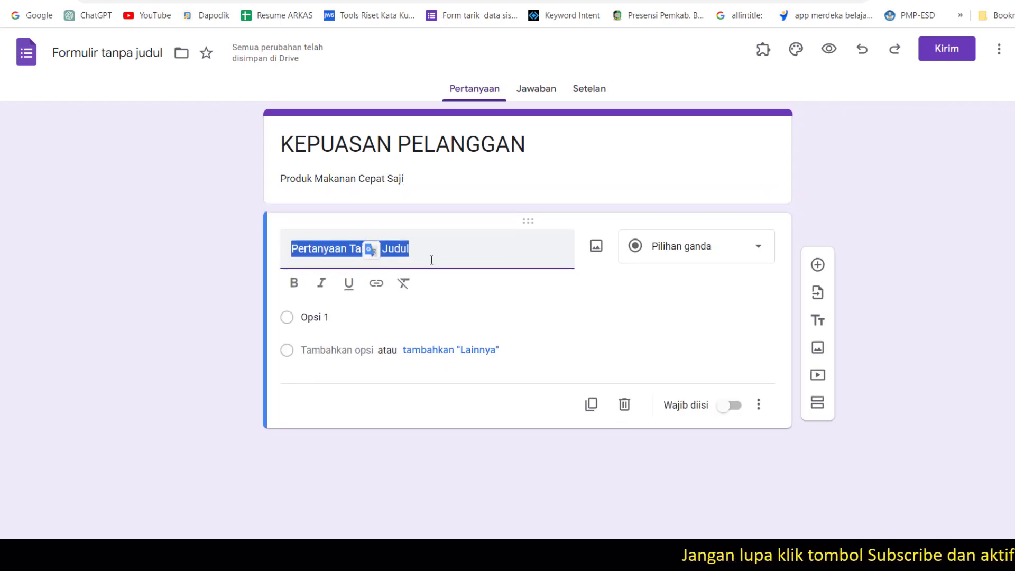
pyautogui.write('Apakah ')
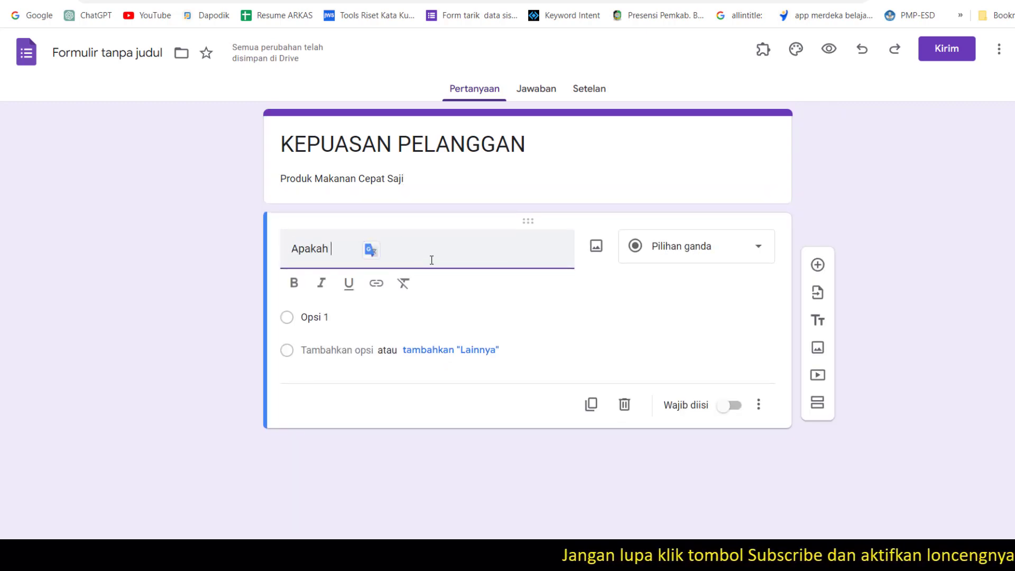
pyautogui.write('Rasa ')
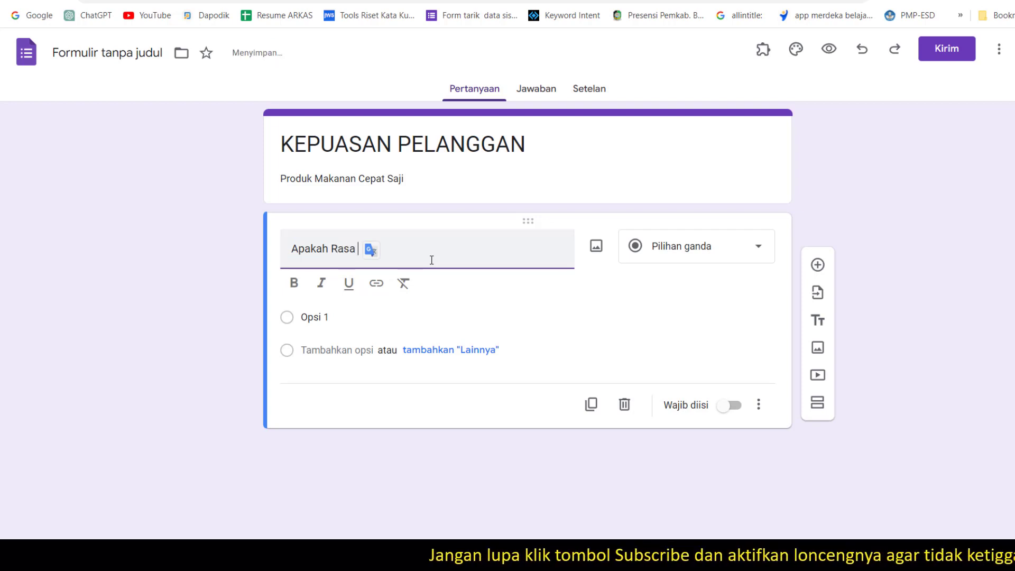
pyautogui.write('Makanan ini enak')
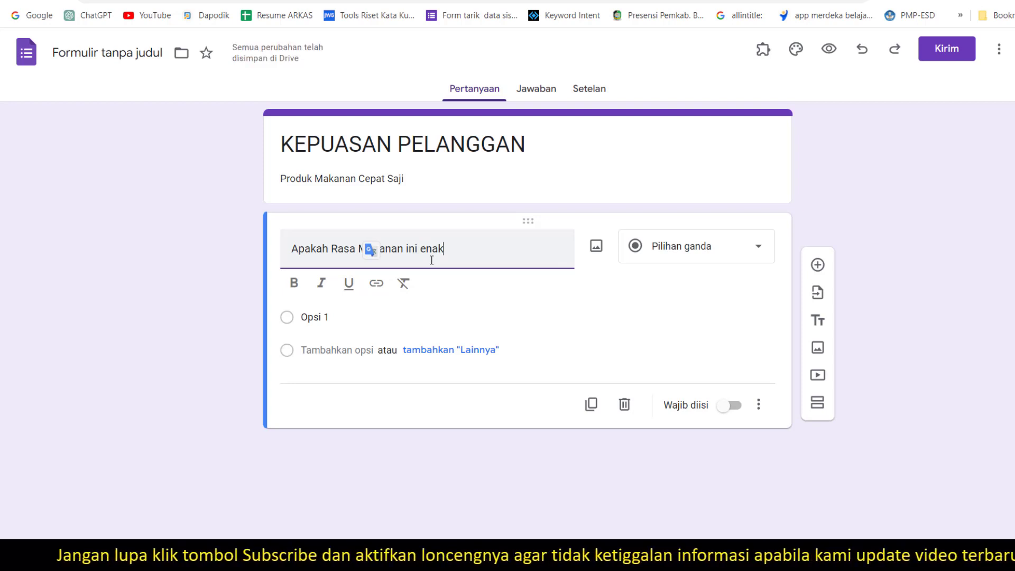
pyautogui.click(720, 257)
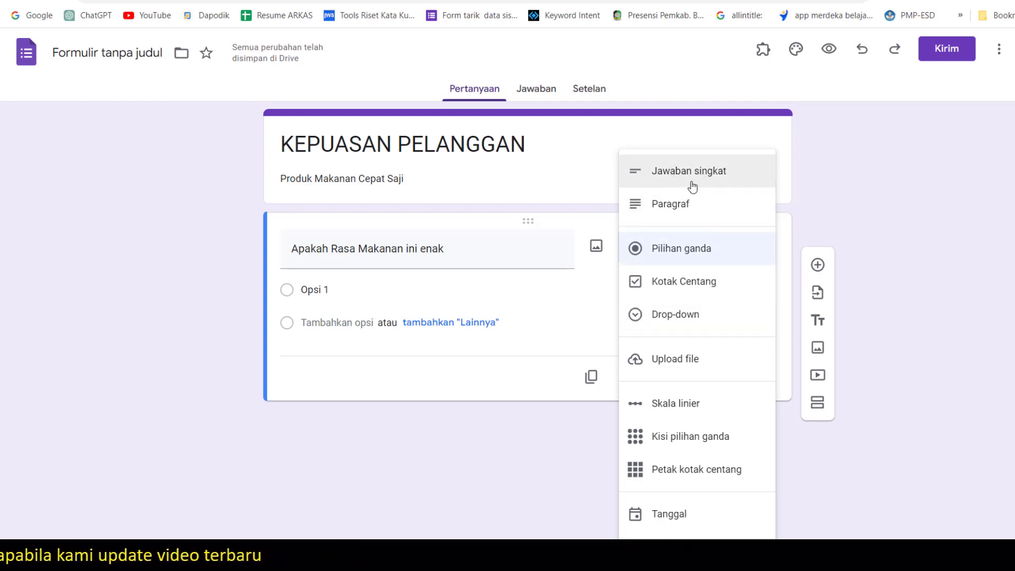
pyautogui.click(678, 256)
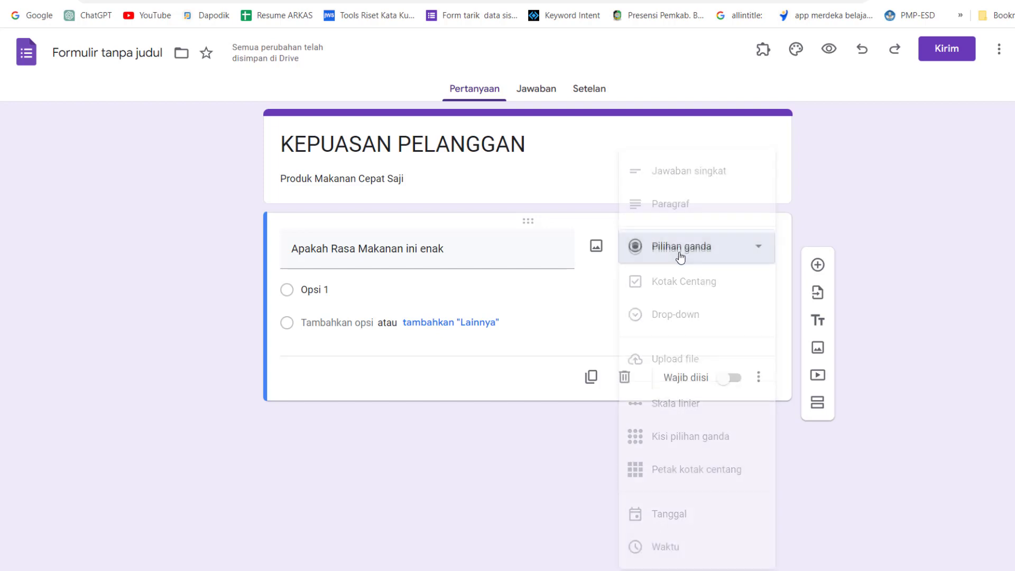
# Give the first question the answer options Tidak Enak, Enak and Sangat Enak, and make it required.
pyautogui.click(329, 289)
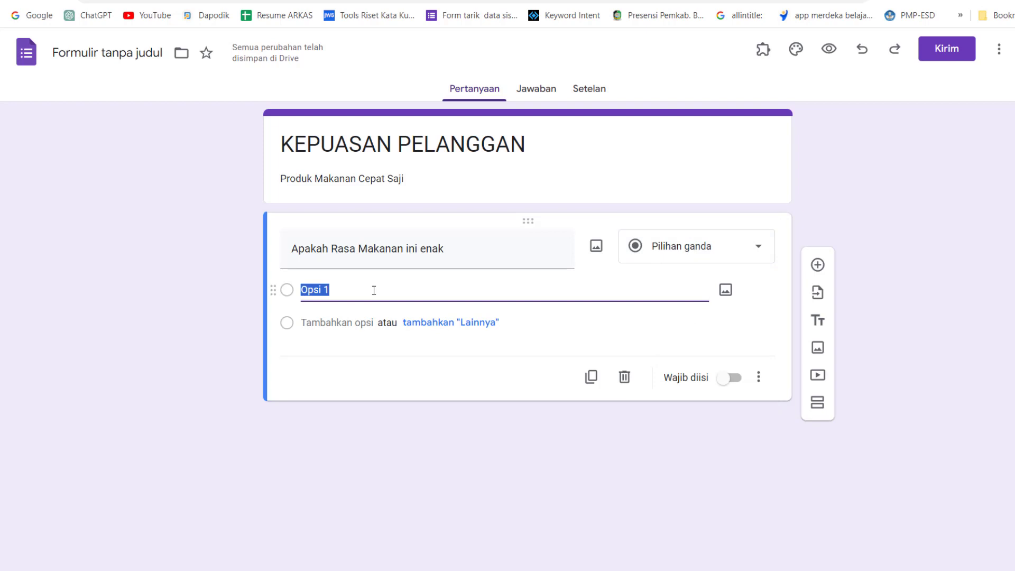
pyautogui.write('Tidak Ti')
pyautogui.write('Enak')
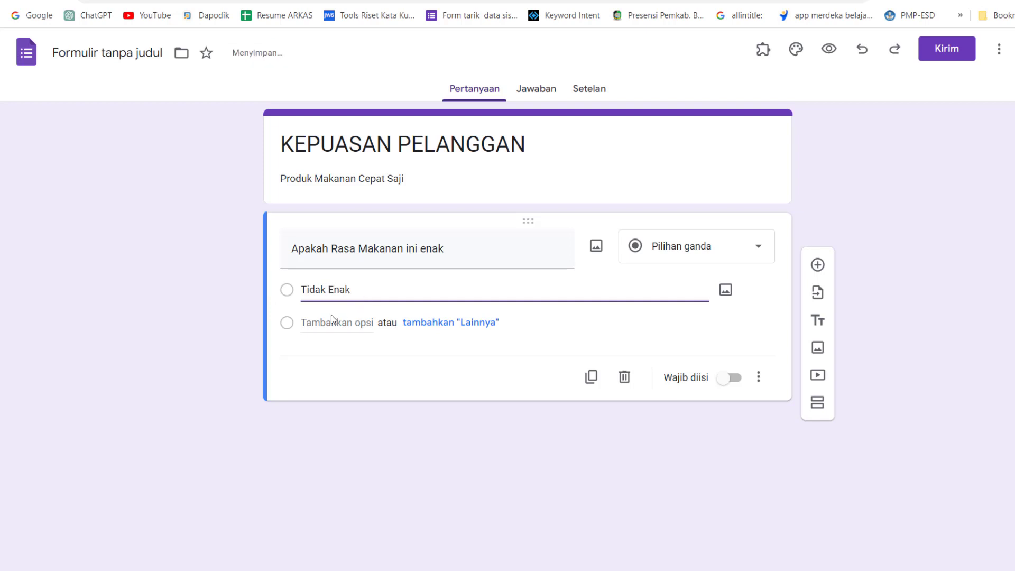
pyautogui.click(312, 321)
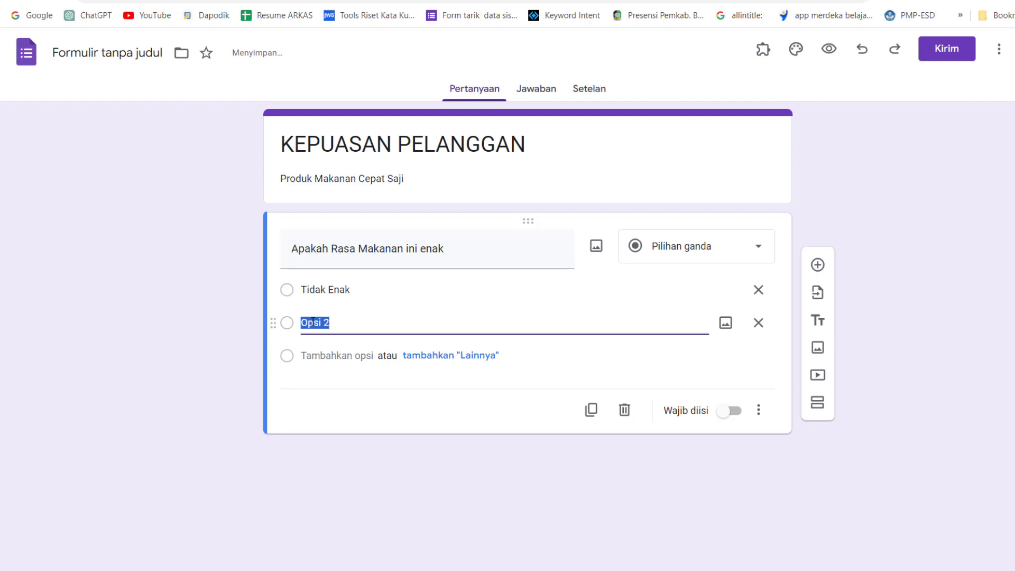
pyautogui.write('Enak')
pyautogui.click(312, 355)
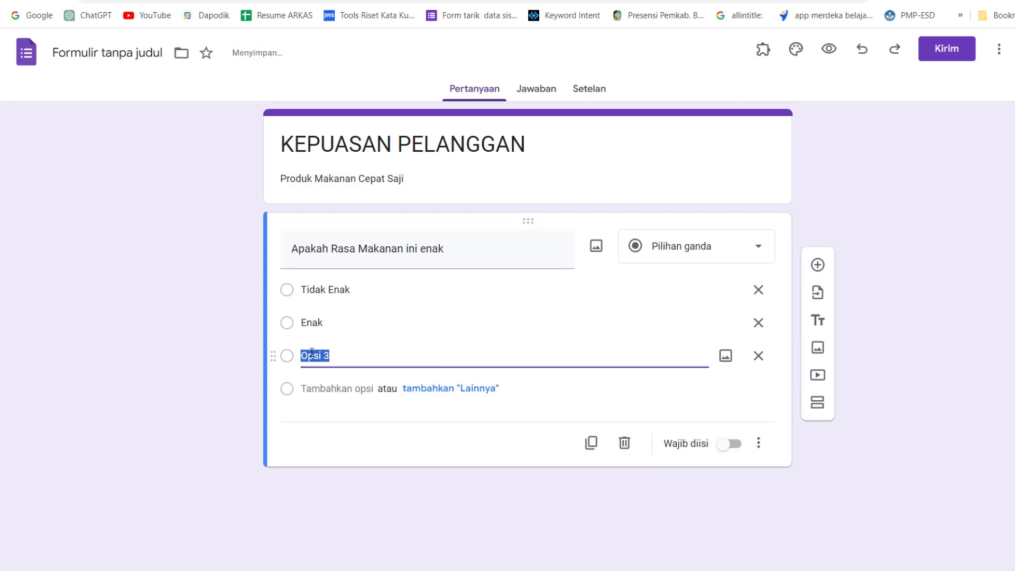
pyautogui.write('Sangat ')
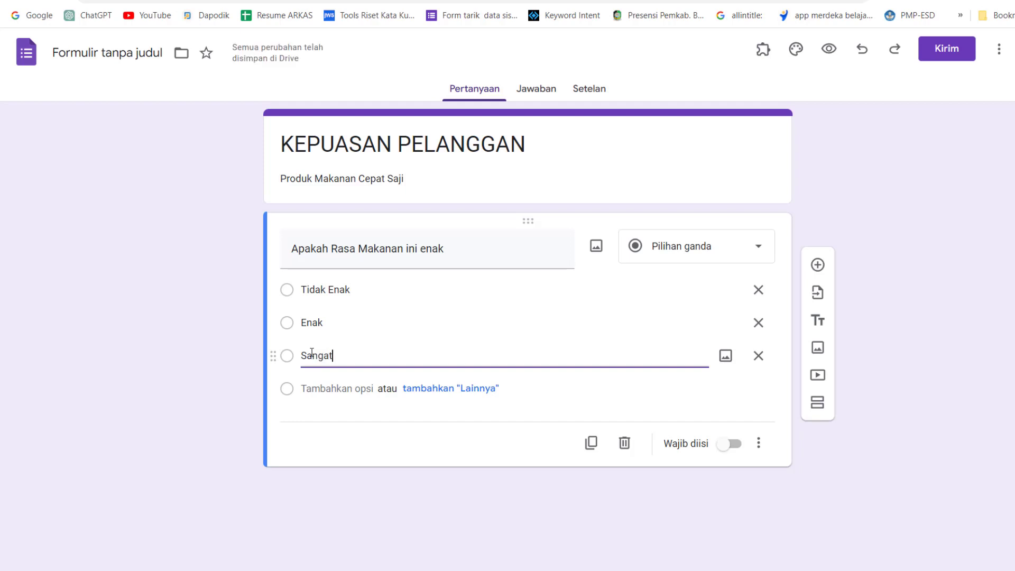
pyautogui.write('Enak')
pyautogui.click(734, 448)
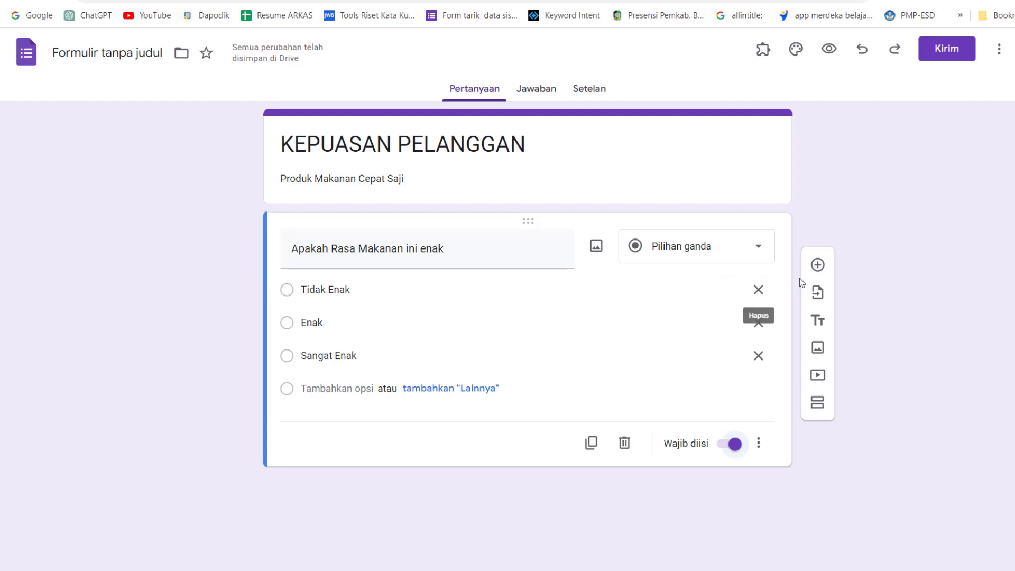
# Add a second question that reads "Apakah Harganya Terjangkau".
pyautogui.click(818, 265)
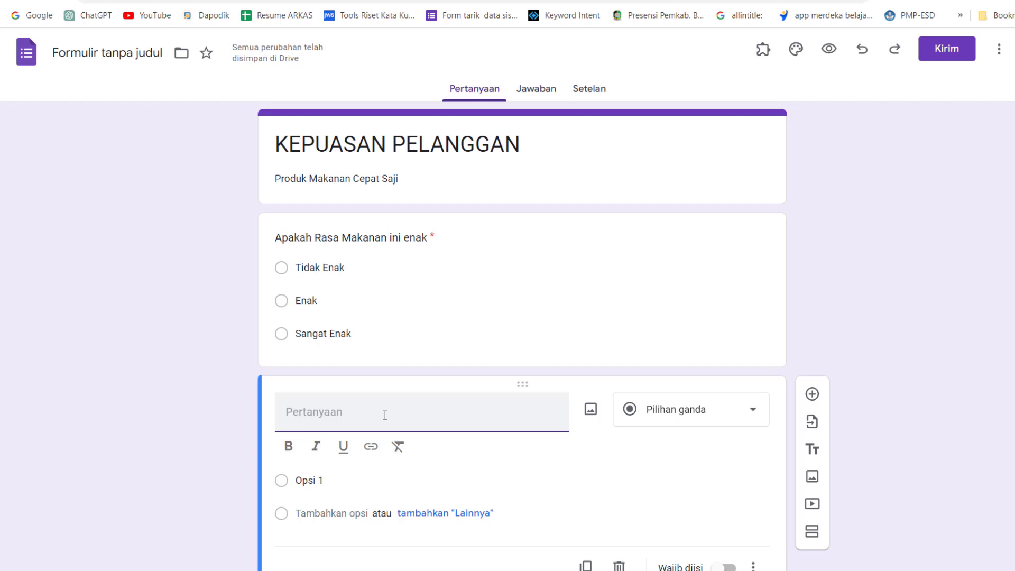
pyautogui.write('Apakah ')
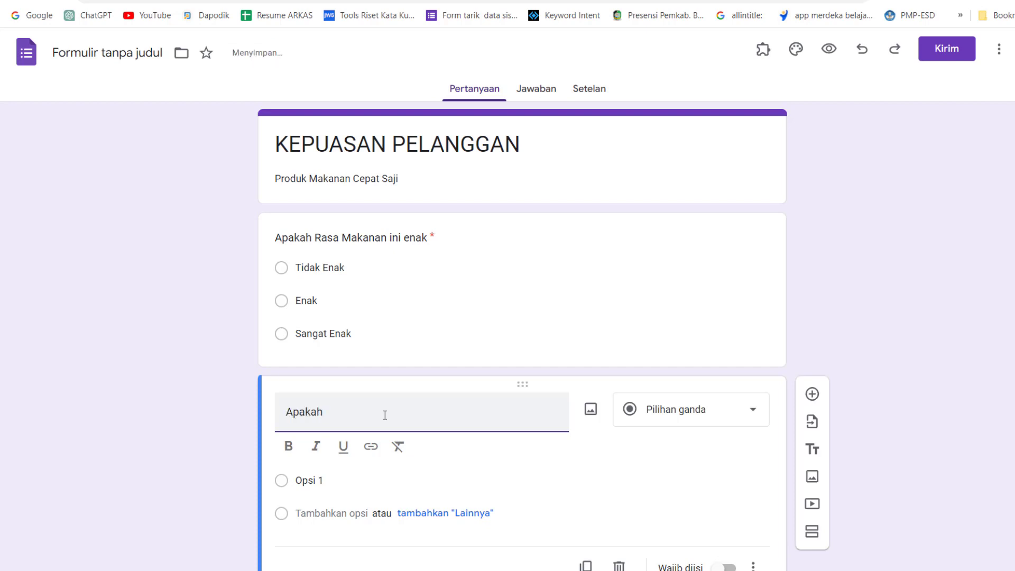
pyautogui.write('Harganya Terhja')
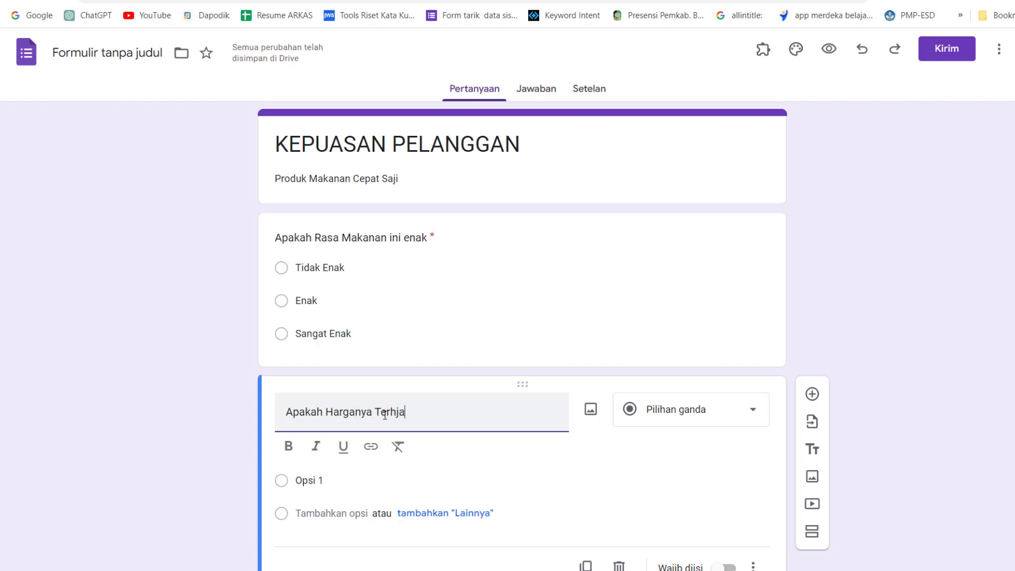
pyautogui.press('BackSpace')
pyautogui.press('BackSpace')
pyautogui.press('BackSpace')
pyautogui.write('j')
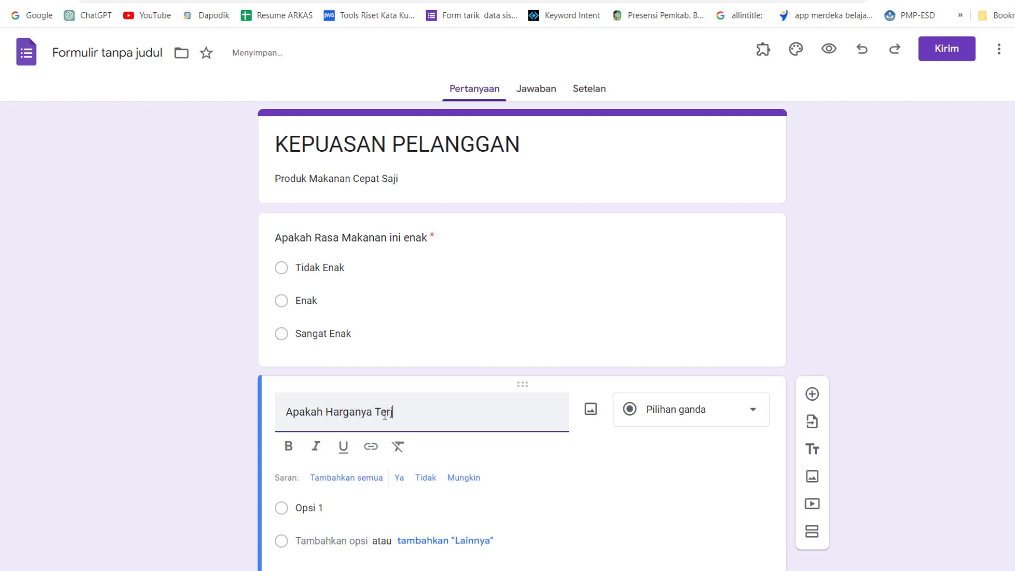
pyautogui.write('angkau')
# Give the second question the answer options Murah, Biasa and Mahal, and make it required.
pyautogui.scroll(-1, 474, 367)
pyautogui.click(341, 437)
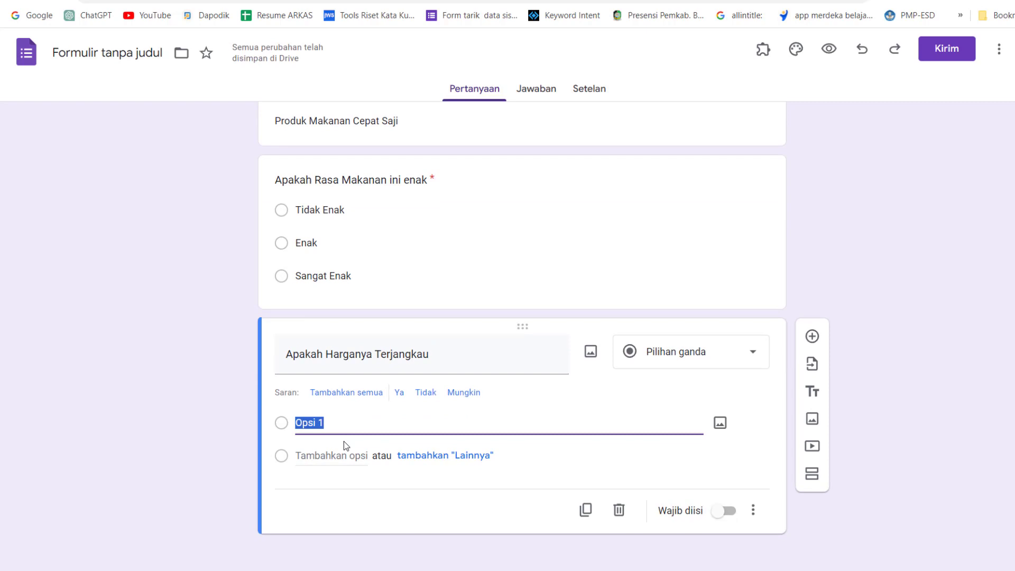
pyautogui.write('Murah')
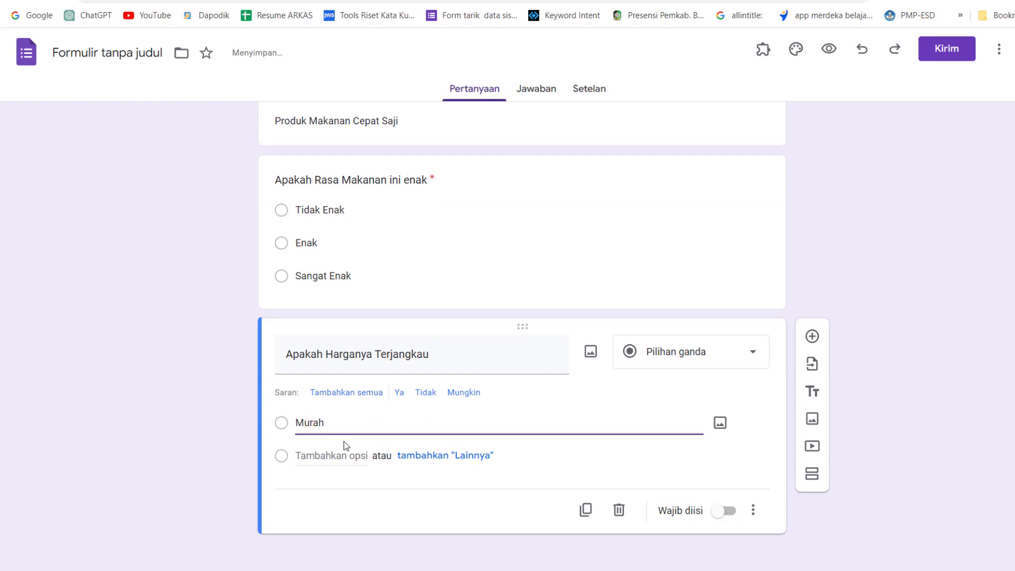
pyautogui.click(332, 454)
pyautogui.write('Biasa')
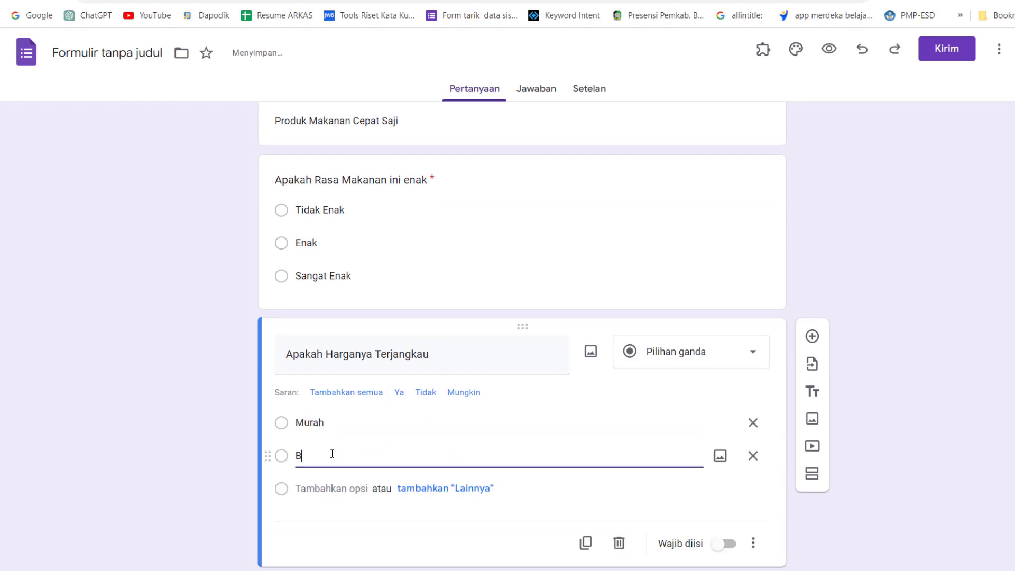
pyautogui.click(315, 488)
pyautogui.write('ala')
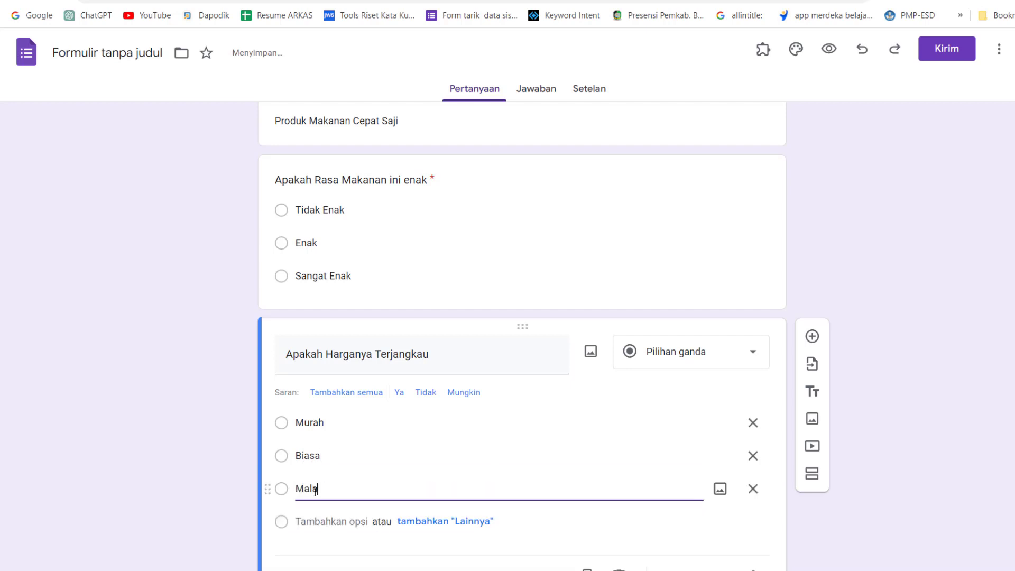
pyautogui.write('lah')
pyautogui.press('BackSpace')
pyautogui.press('BackSpace')
pyautogui.press('BackSpace')
pyautogui.write('hal')
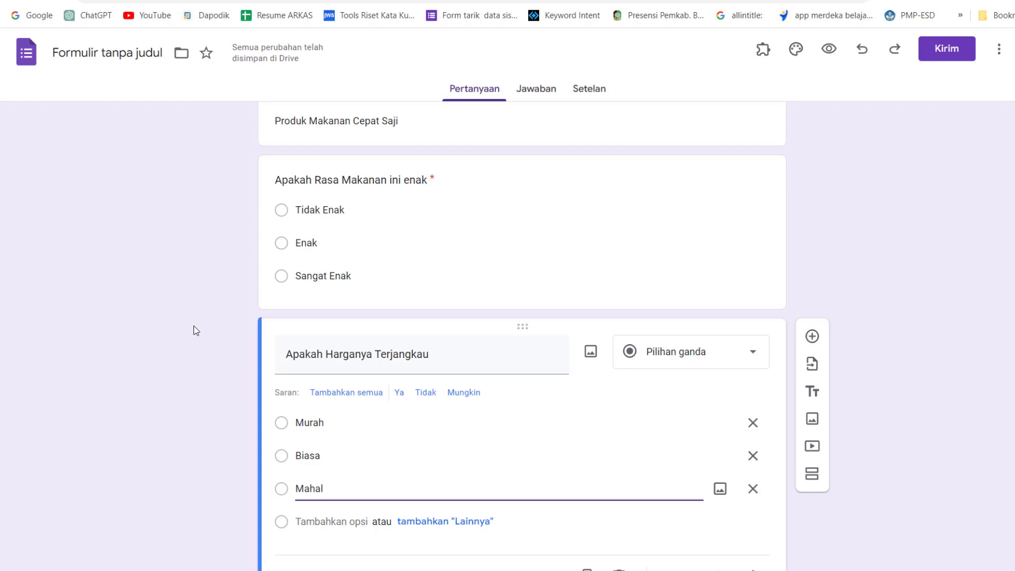
pyautogui.scroll(-1, 619, 365)
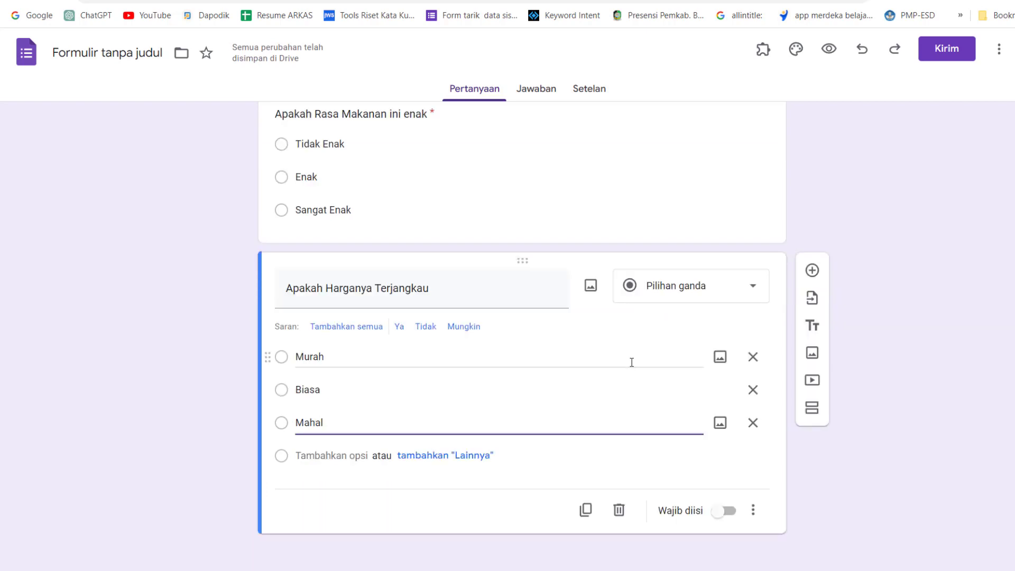
pyautogui.click(729, 512)
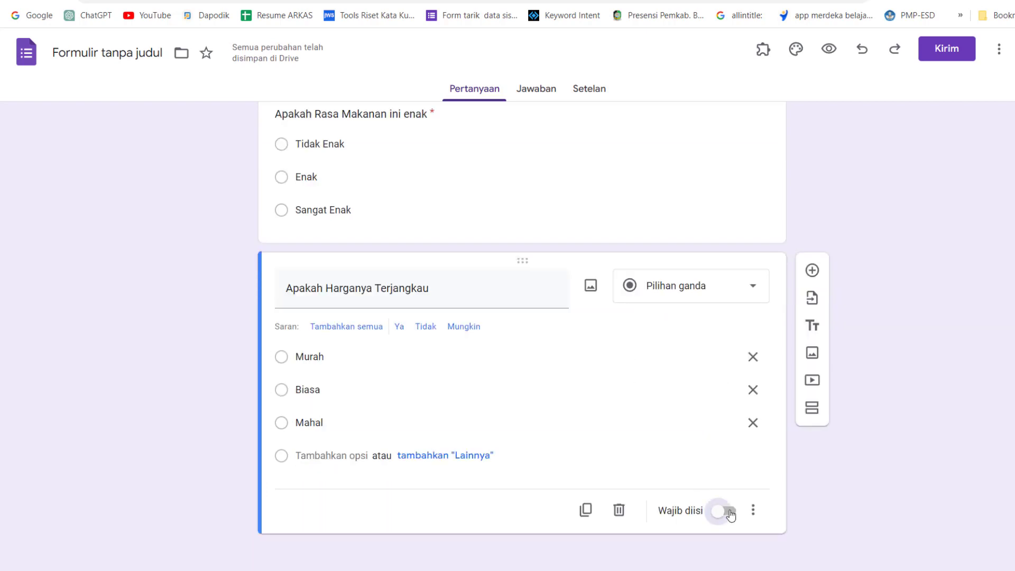
# Turn the form into a quiz by enabling "Jadikan ini sebagai kuis" in the form settings.
pyautogui.scroll(2, 727, 495)
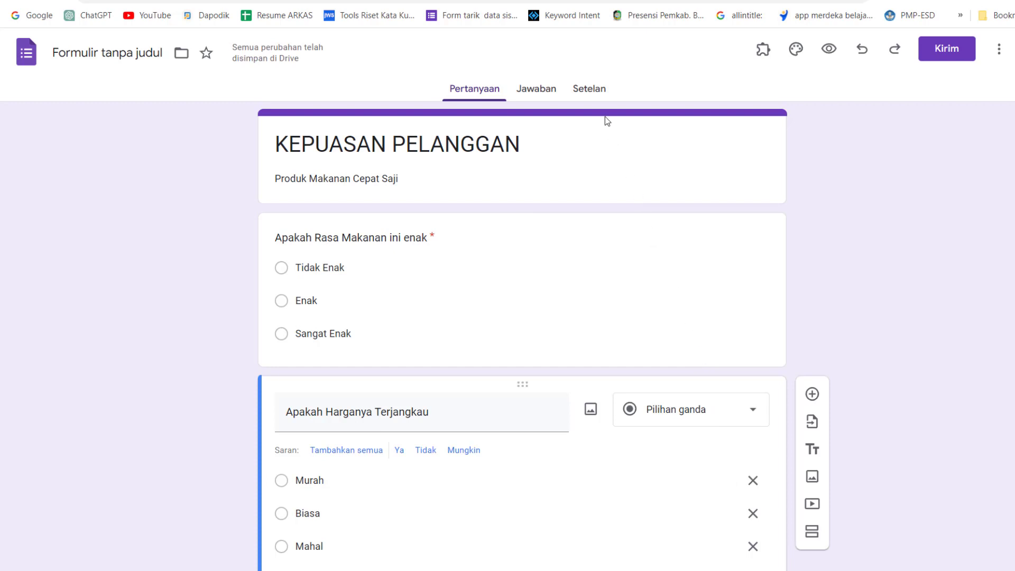
pyautogui.click(598, 94)
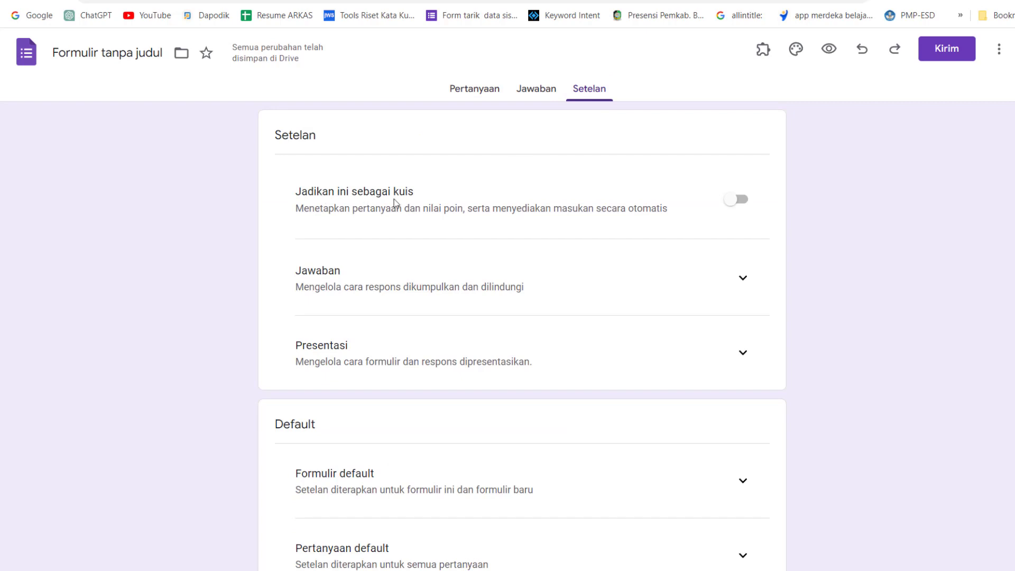
pyautogui.click(739, 200)
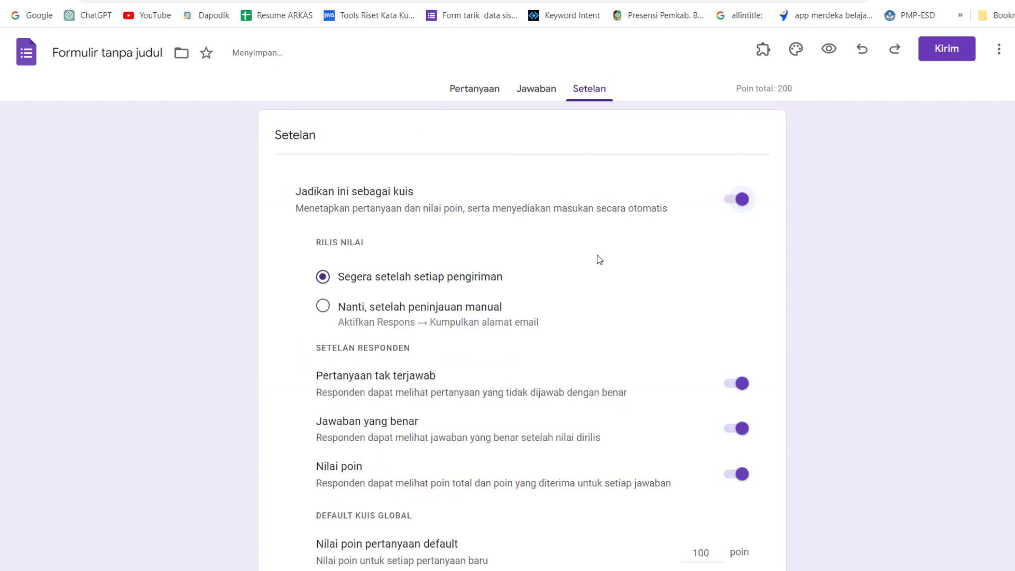
# In the settings for responses (Jawaban), enable "Batasi ke 1 jawaban" to limit each respondent to one response.
pyautogui.scroll(-1, 606, 252)
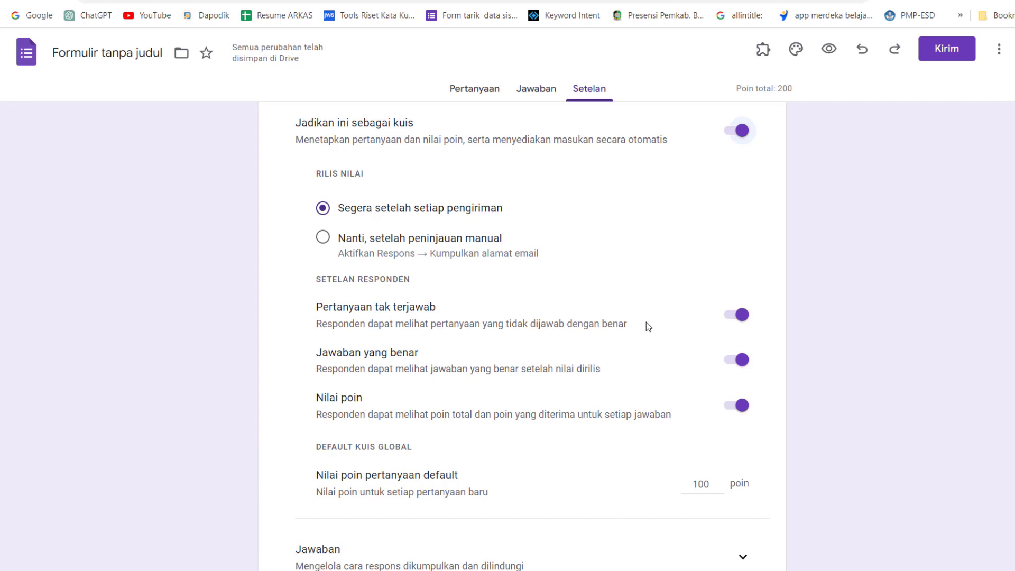
pyautogui.scroll(-5, 646, 324)
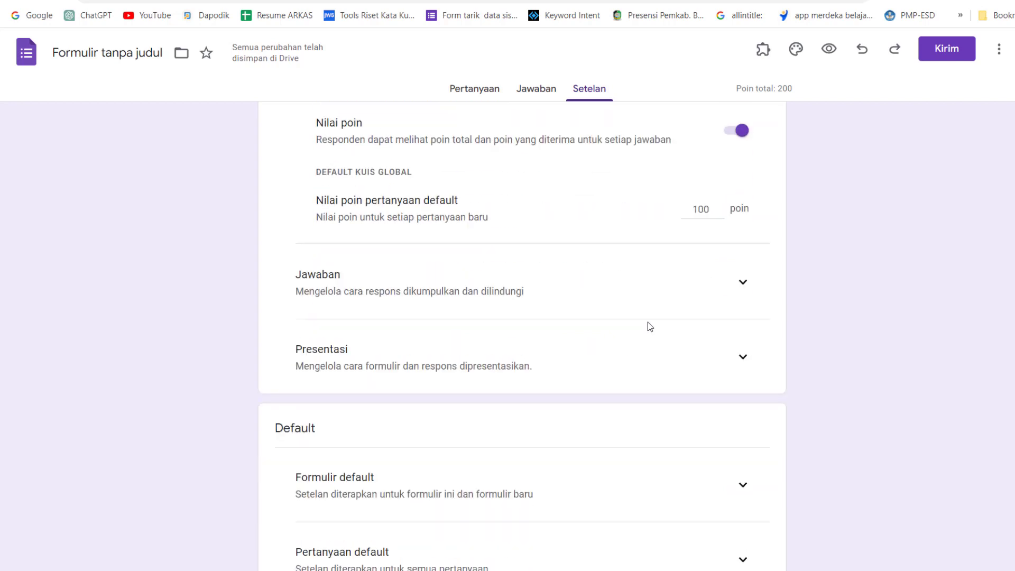
pyautogui.scroll(-1, 654, 312)
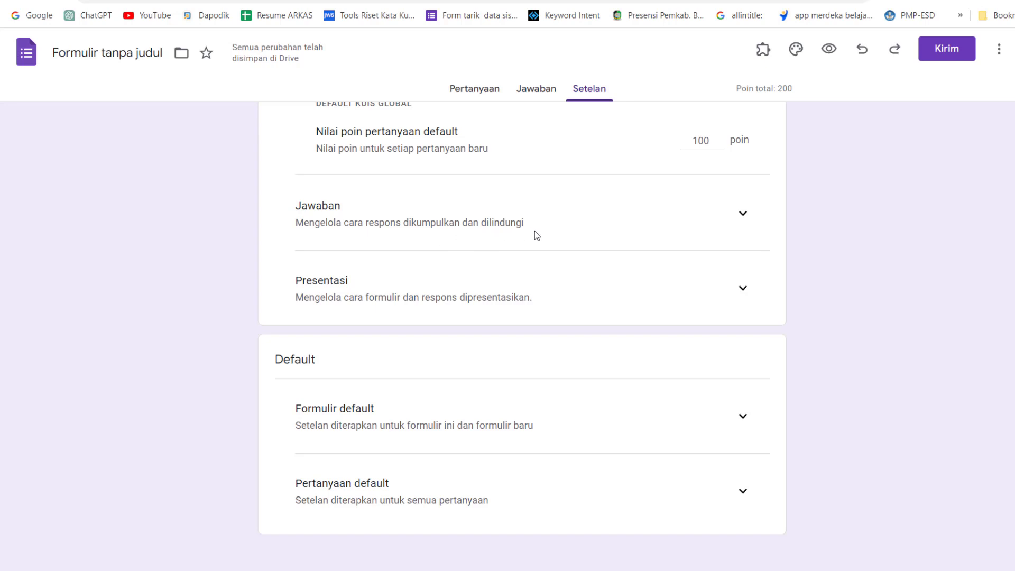
pyautogui.click(743, 219)
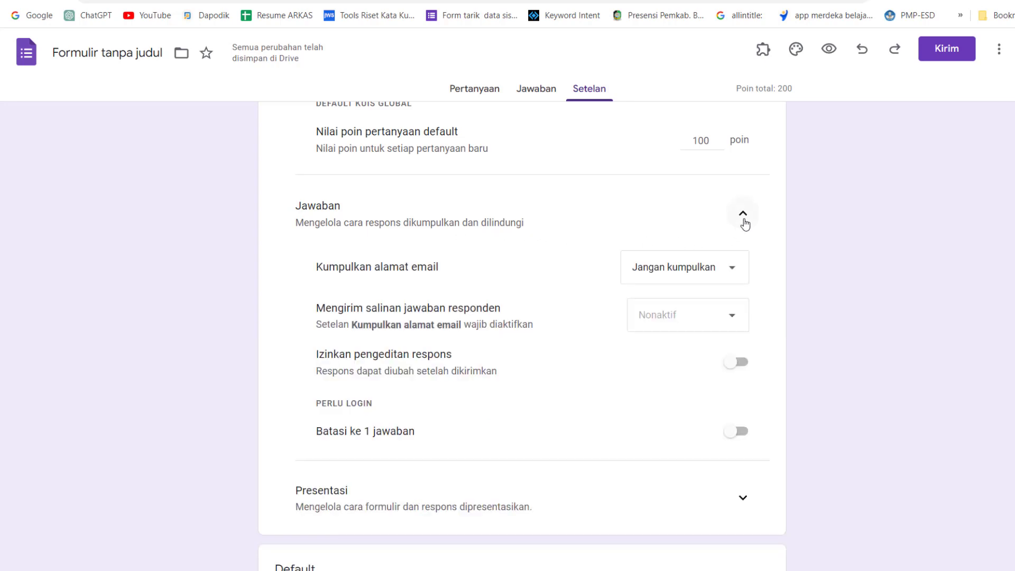
pyautogui.click(728, 276)
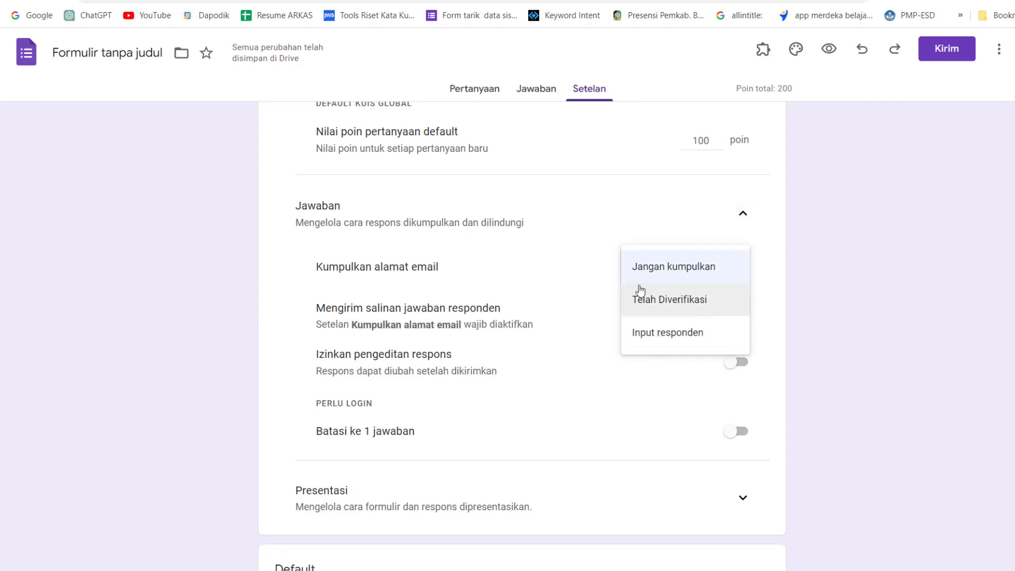
pyautogui.click(577, 269)
pyautogui.scroll(-1, 581, 261)
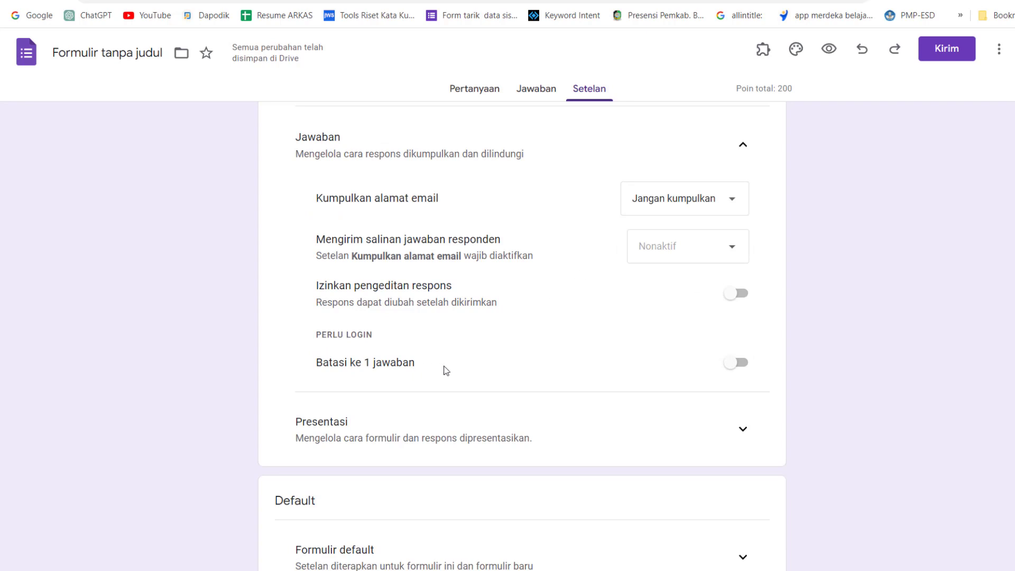
pyautogui.click(740, 363)
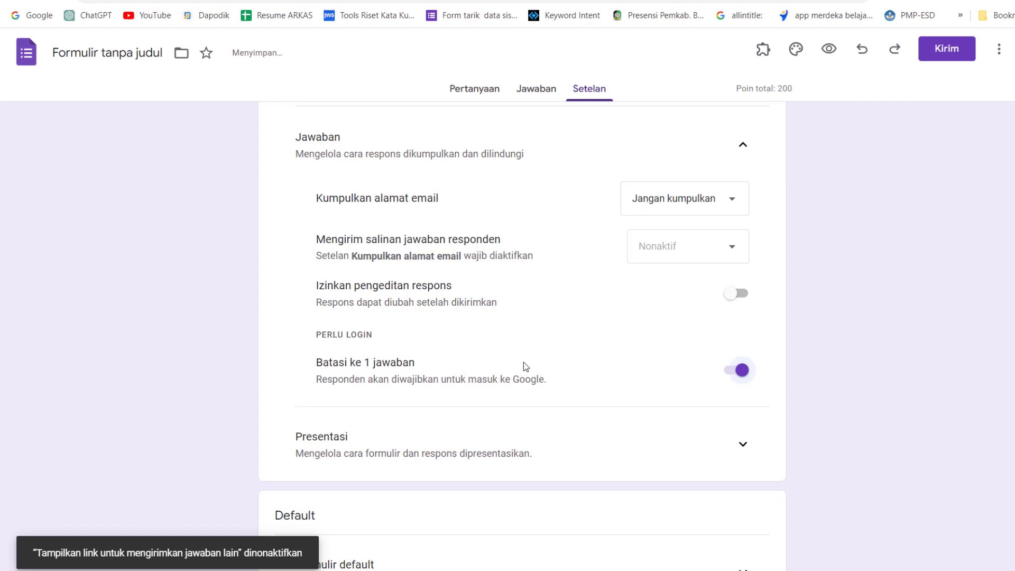
# Preview the KEPUASAN PELANGGAN form as respondents see it and return to the form editor.
pyautogui.scroll(-1, 568, 343)
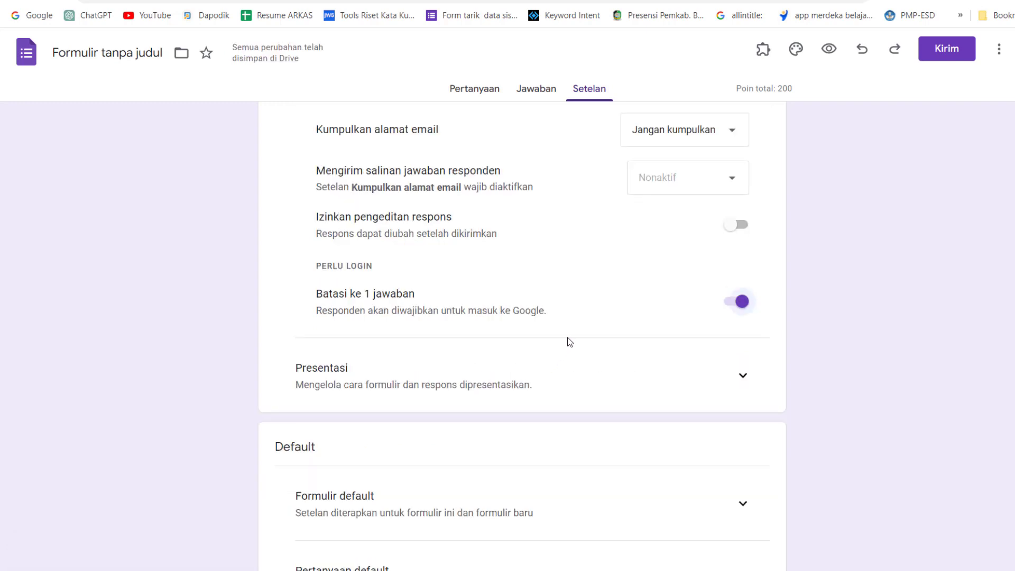
pyautogui.scroll(-2, 568, 342)
pyautogui.scroll(6, 571, 340)
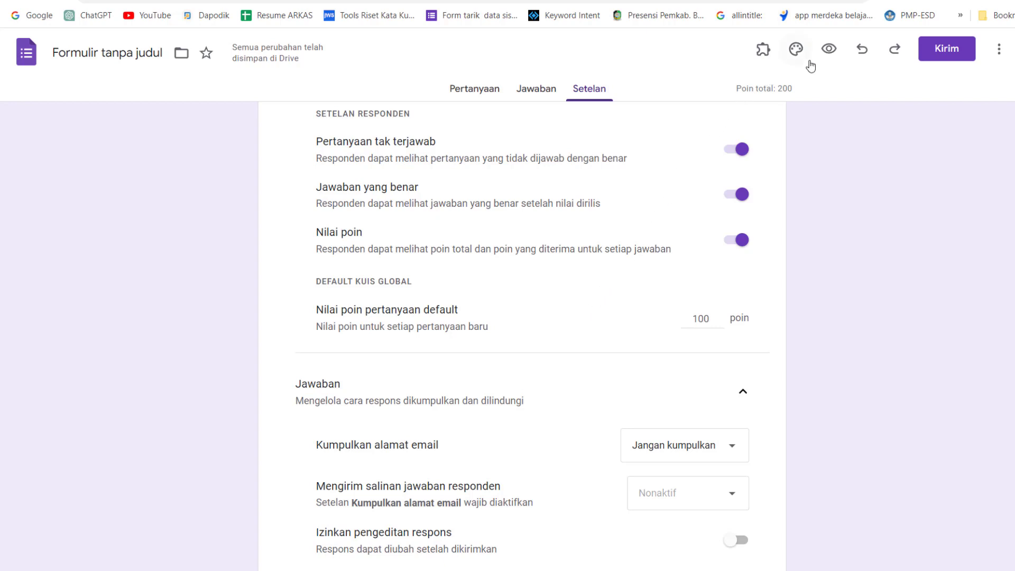
pyautogui.click(829, 49)
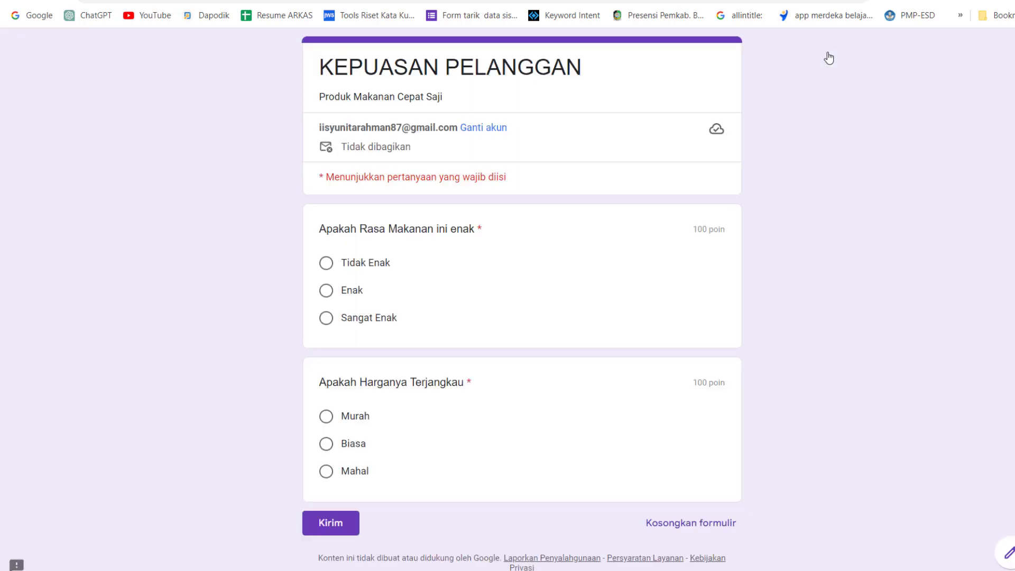
pyautogui.scroll(-1, 612, 222)
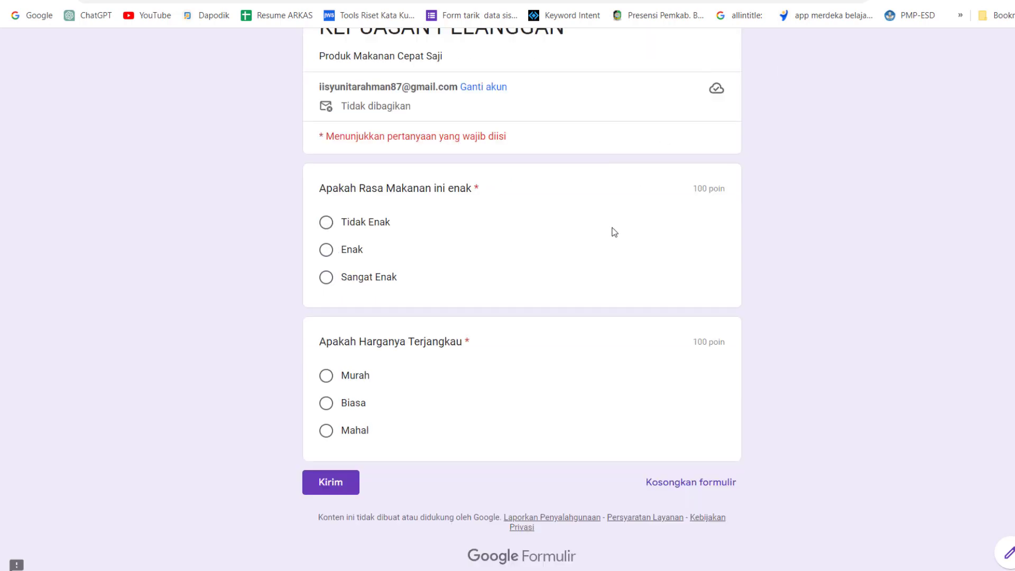
pyautogui.scroll(1, 614, 234)
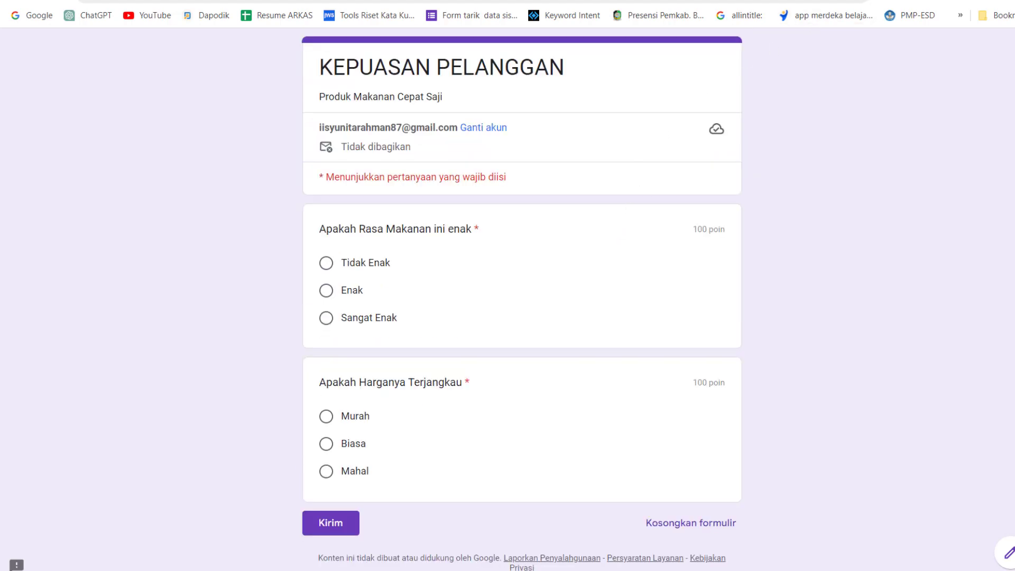
pyautogui.click(740, 1)
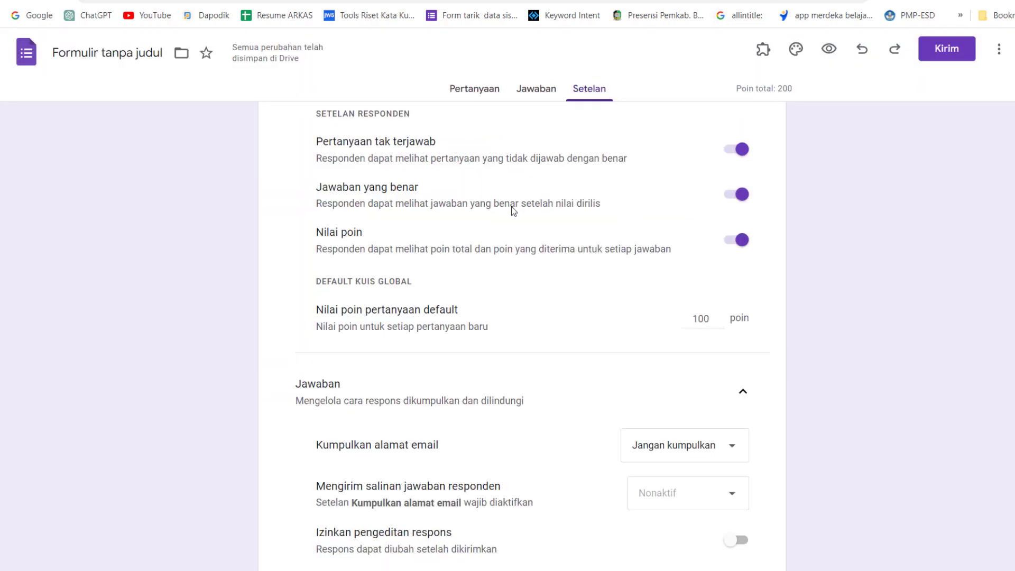
# Generate a shortened share link for the form and copy it.
pyautogui.click(940, 57)
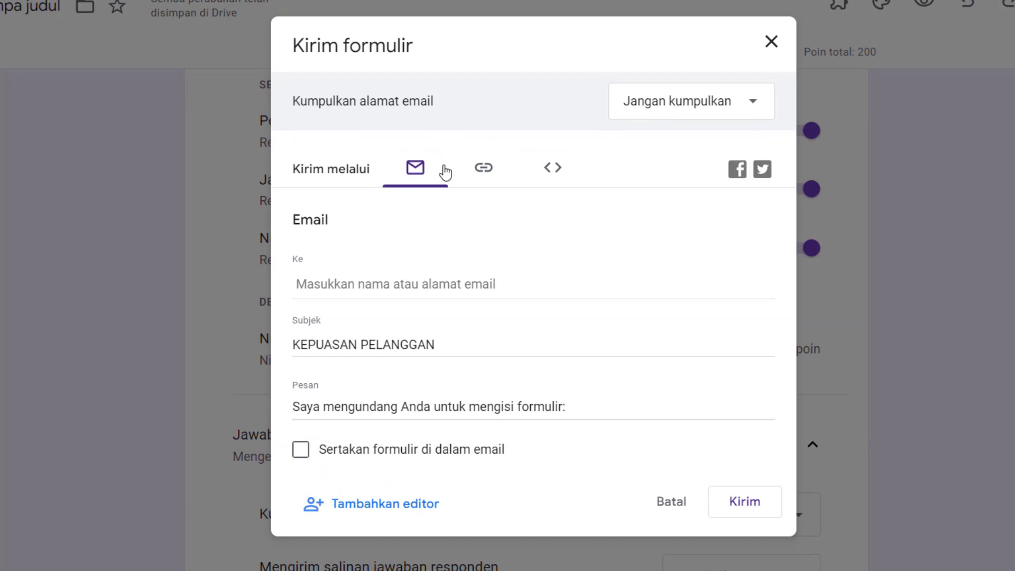
pyautogui.click(484, 170)
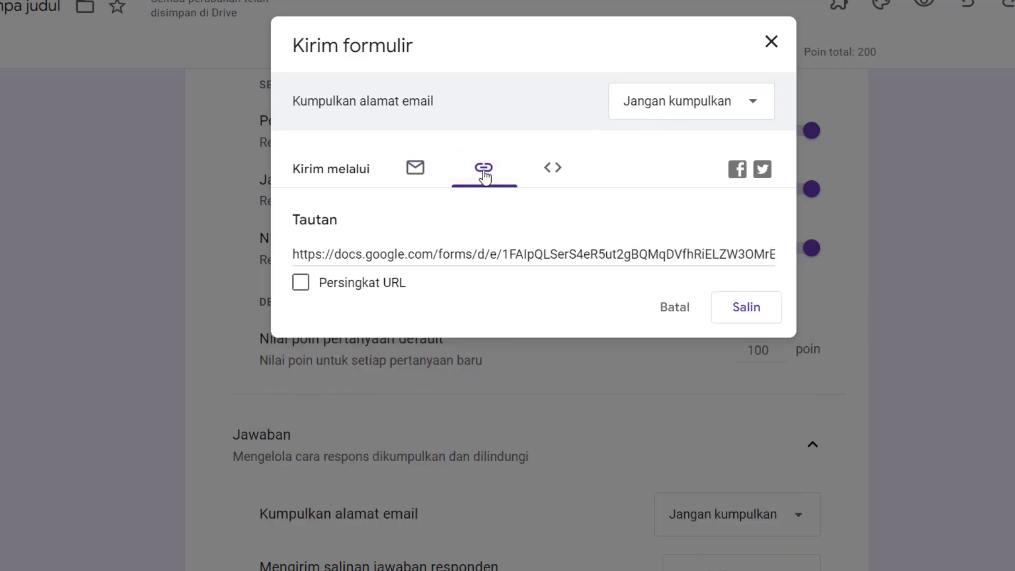
pyautogui.click(556, 169)
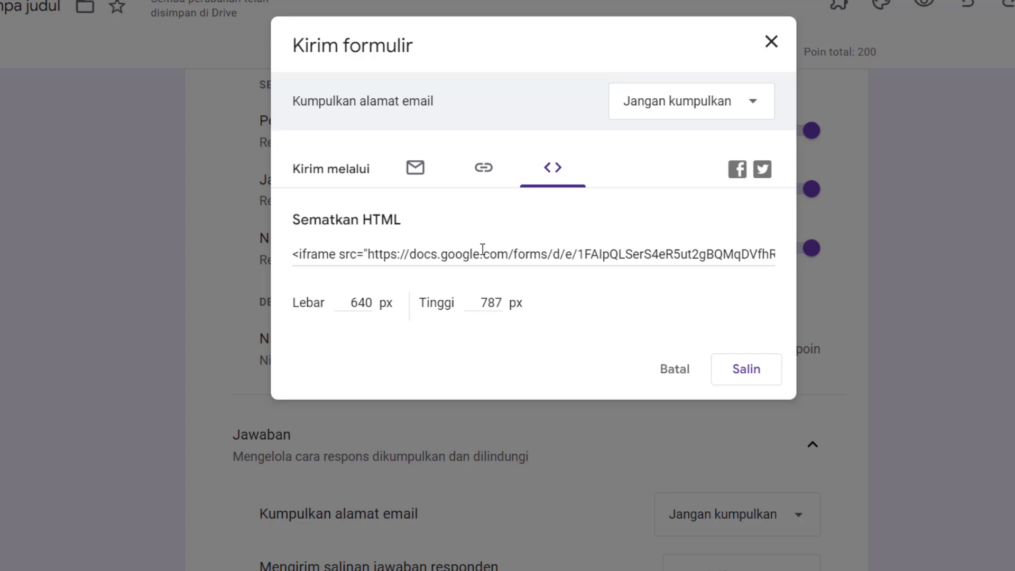
pyautogui.click(486, 177)
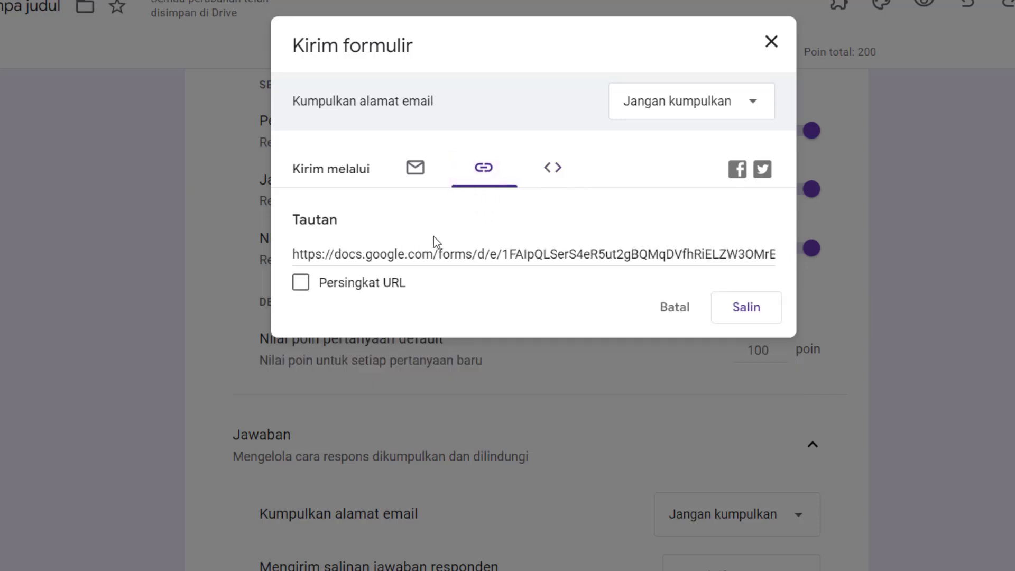
pyautogui.click(301, 285)
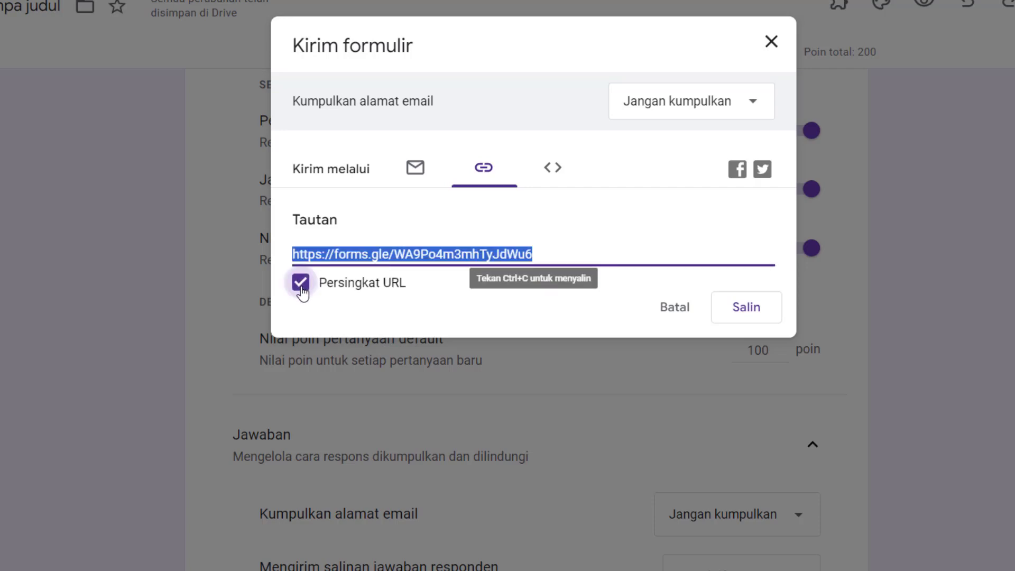
pyautogui.click(767, 324)
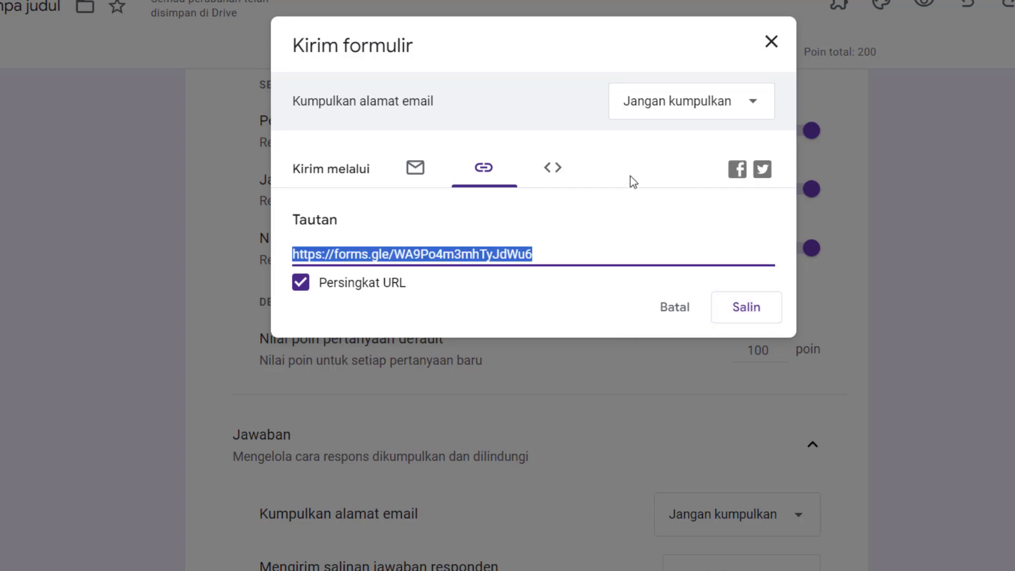
# Switch to a different Chrome profile and open the copied form link there.
pyautogui.click(1014, 0)
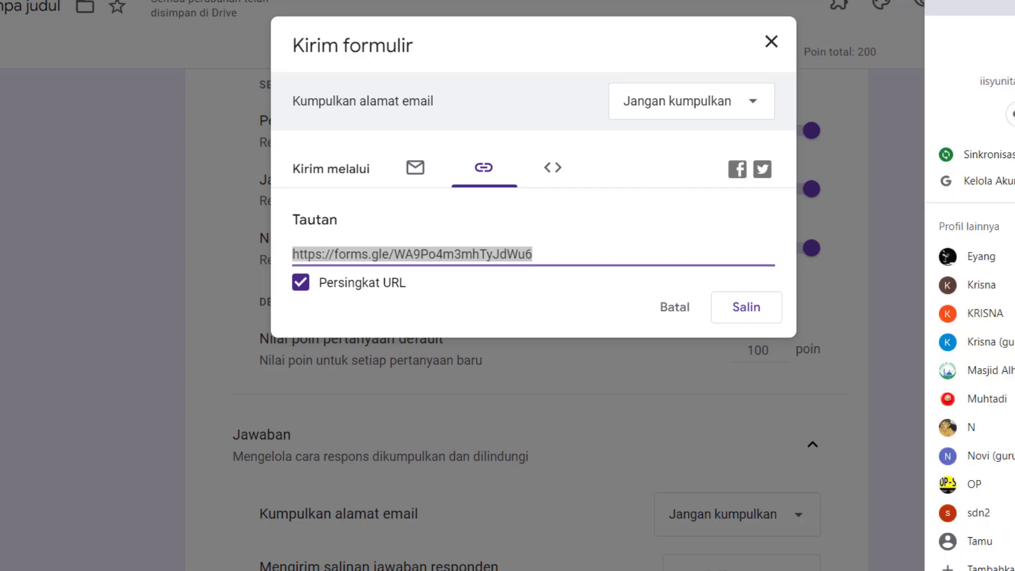
pyautogui.click(1004, 256)
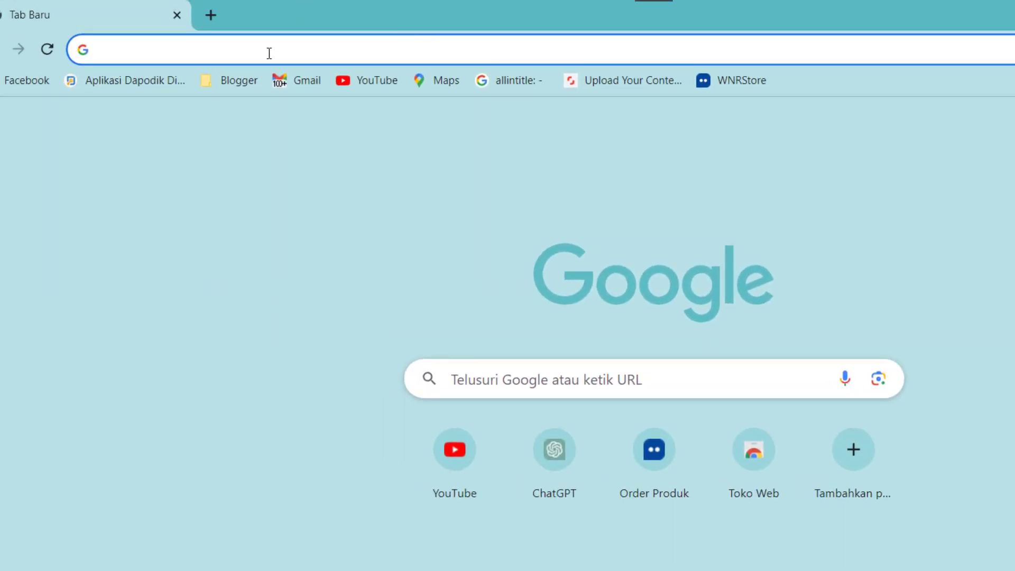
pyautogui.rightClick(268, 53)
pyautogui.click(333, 179)
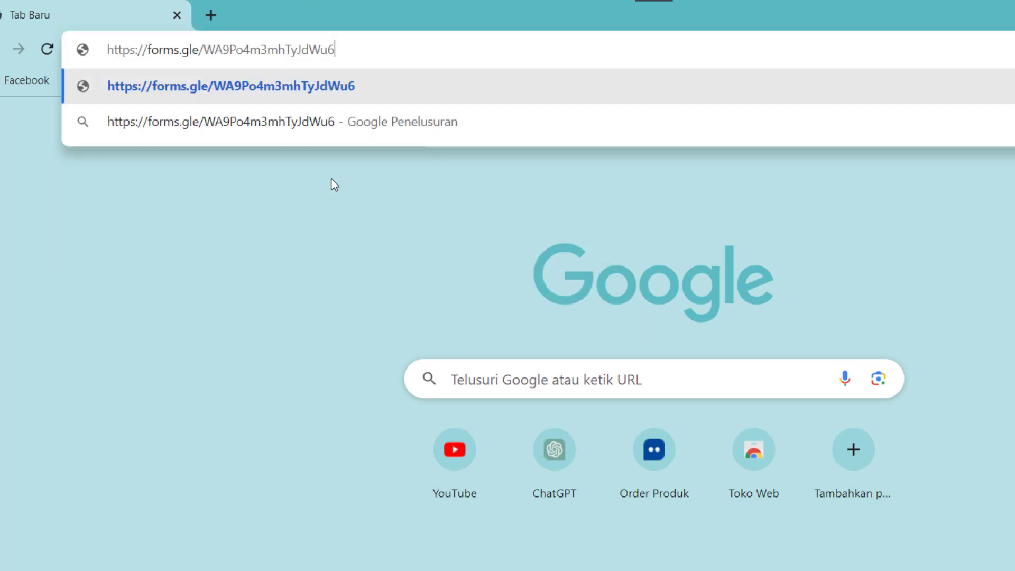
pyautogui.press('Return')
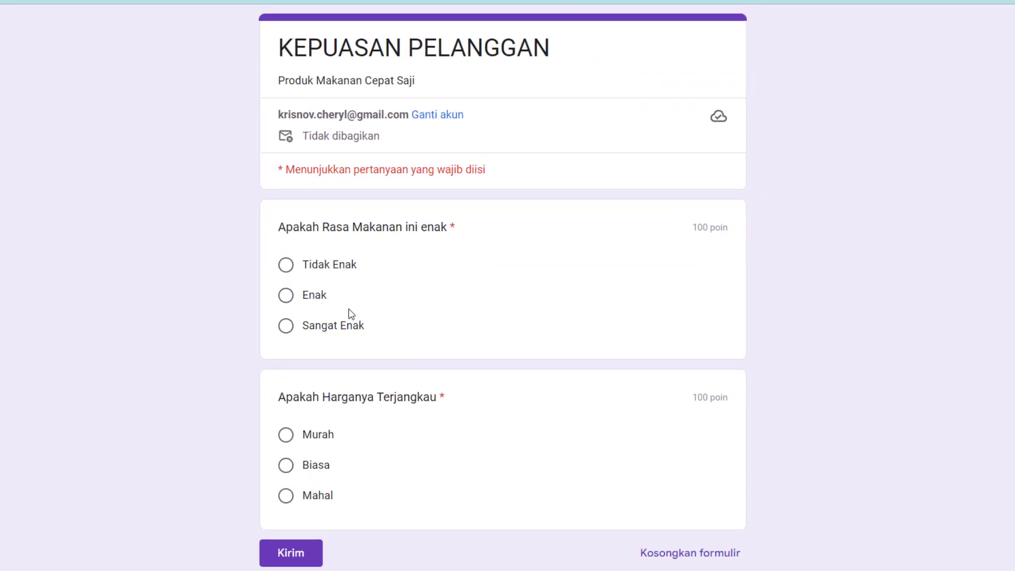
# Answer the survey with Enak for the taste question and Biasa for the price question, and submit it.
pyautogui.click(289, 295)
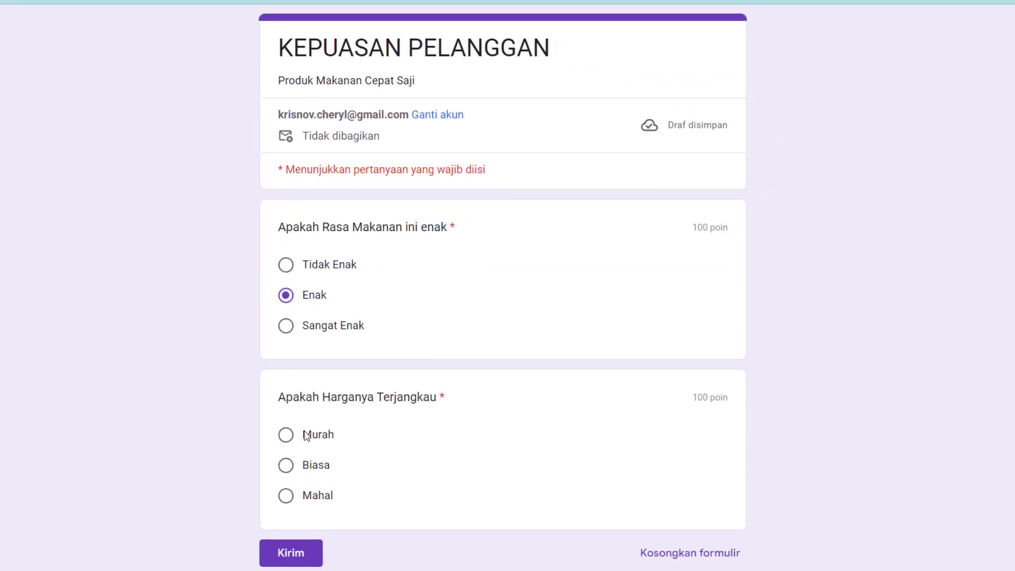
pyautogui.click(286, 465)
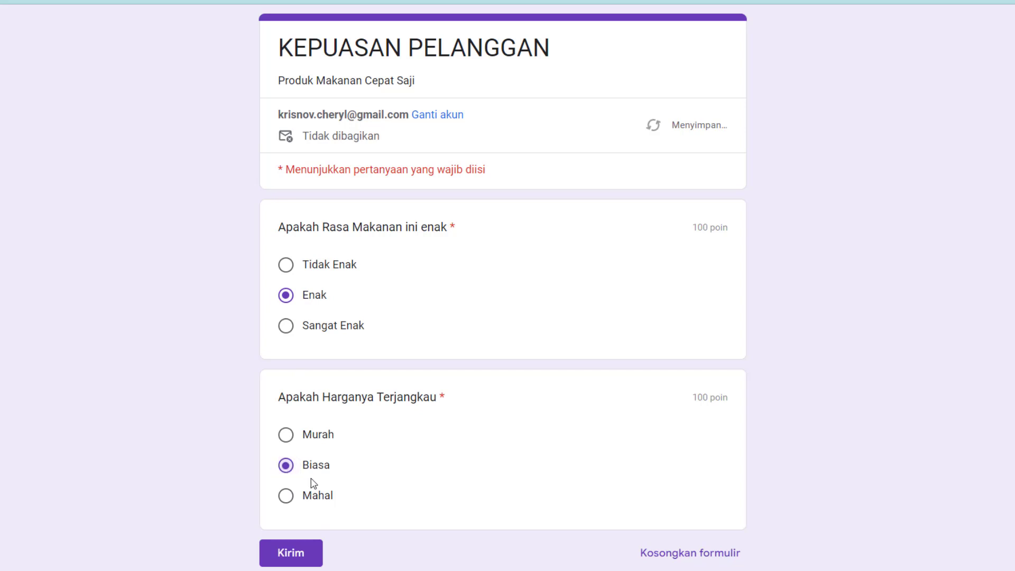
pyautogui.click(294, 552)
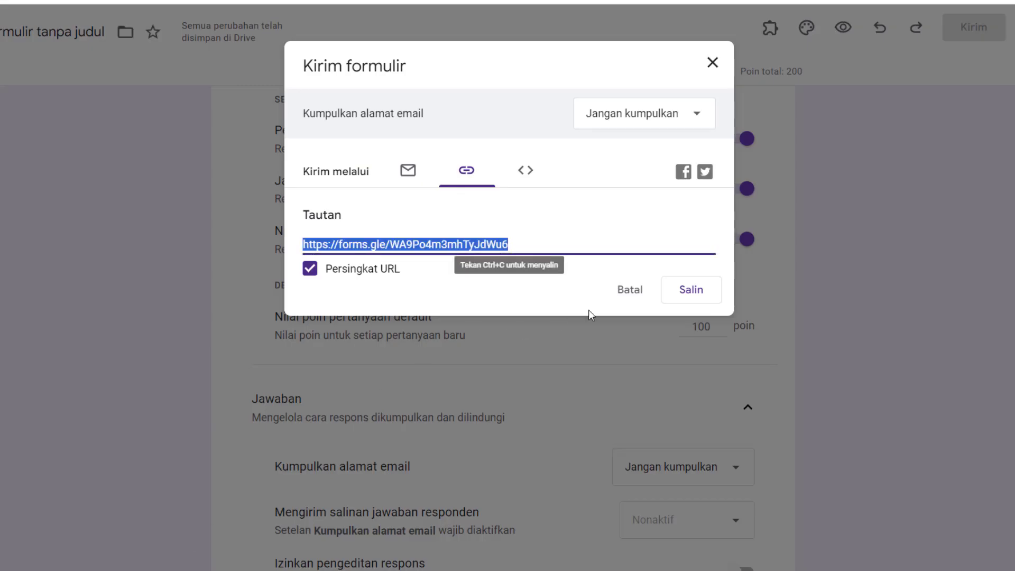
# Back in the form editor, link the form's responses to a new spreadsheet named "G.Form Kepuasan Pelanggan".
pyautogui.click(712, 63)
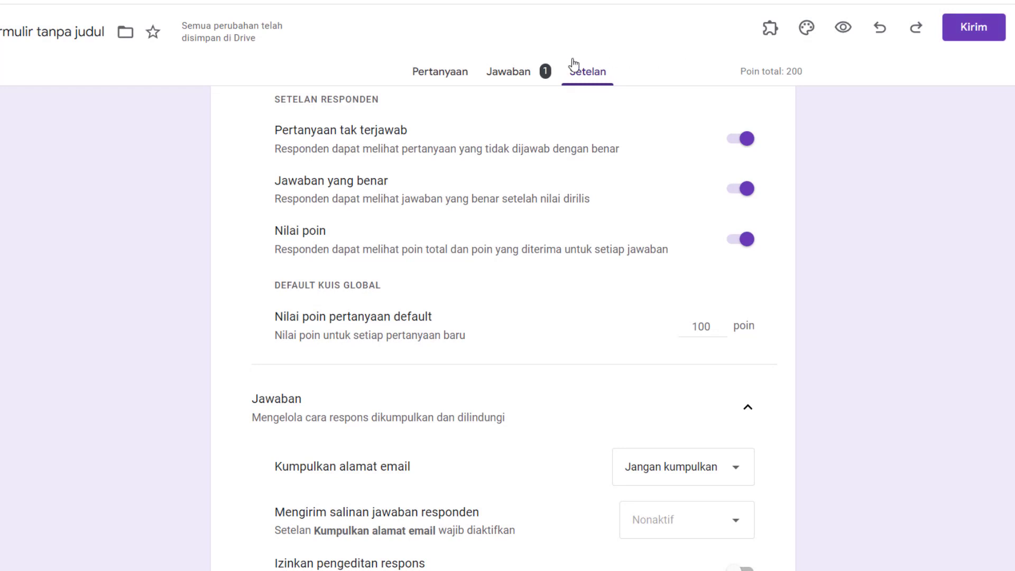
pyautogui.click(519, 79)
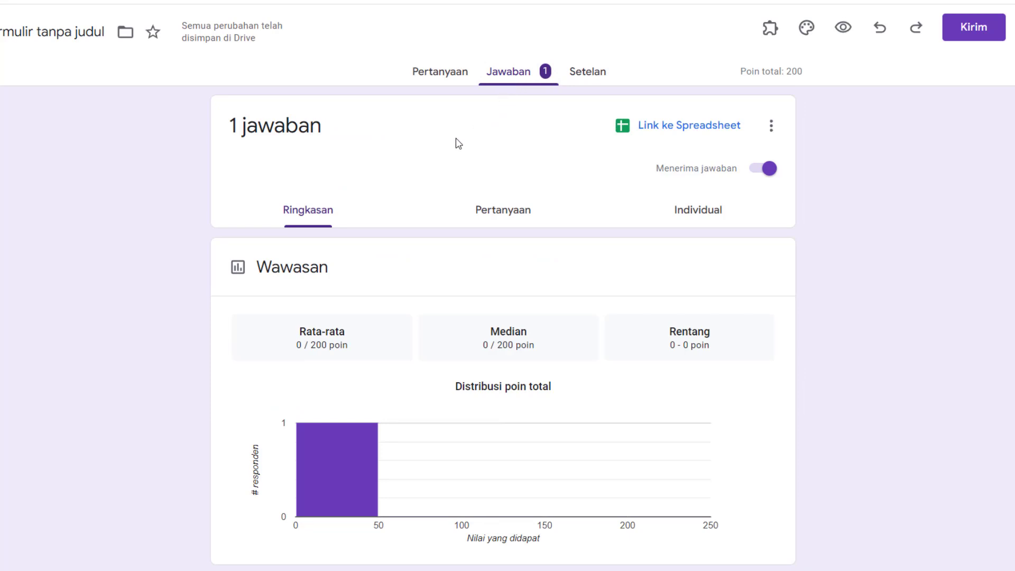
pyautogui.click(678, 133)
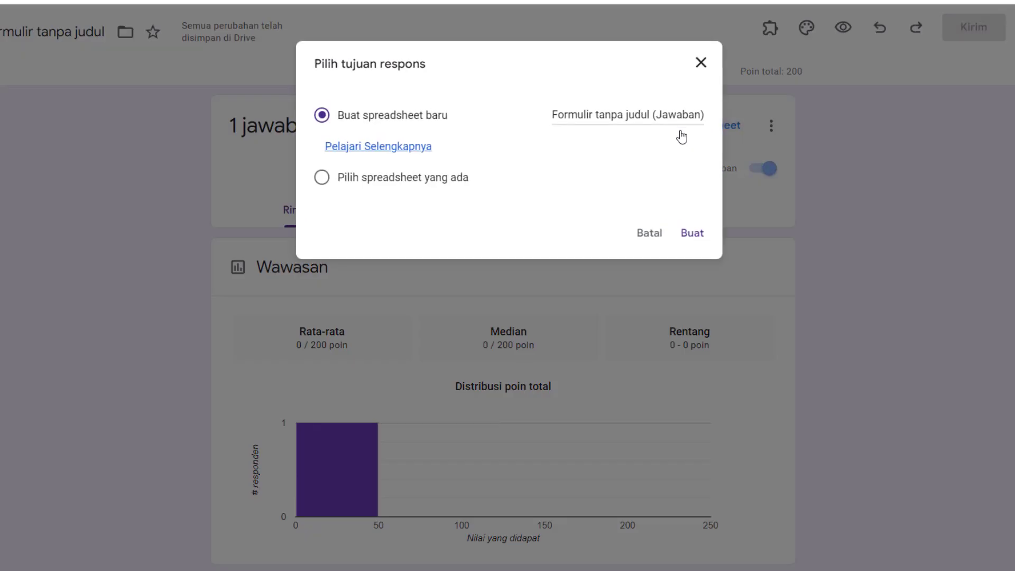
pyautogui.click(652, 114)
pyautogui.moveTo(707, 116); pyautogui.dragTo(544, 111)
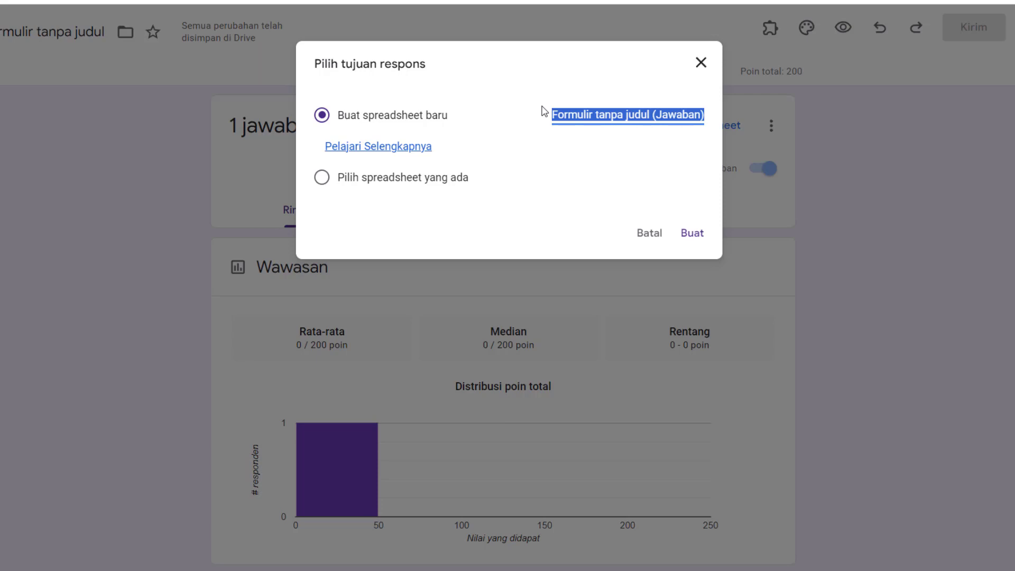
pyautogui.write('G')
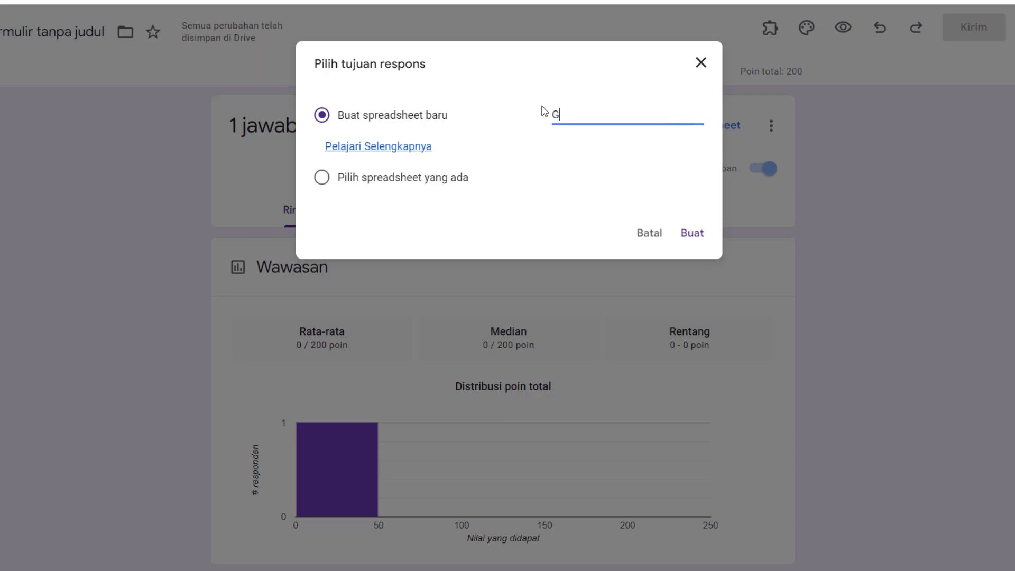
pyautogui.write('.Form KepuASAN')
pyautogui.press('BackSpace')
pyautogui.press('BackSpace')
pyautogui.press('BackSpace')
pyautogui.press('BackSpace')
pyautogui.write('asan P')
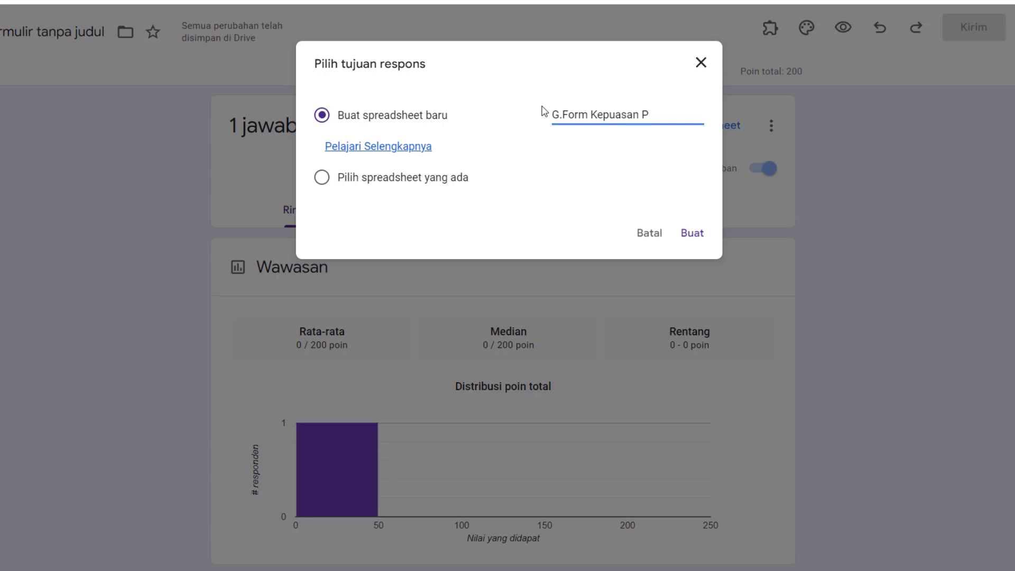
pyautogui.write('elanggan')
pyautogui.click(687, 231)
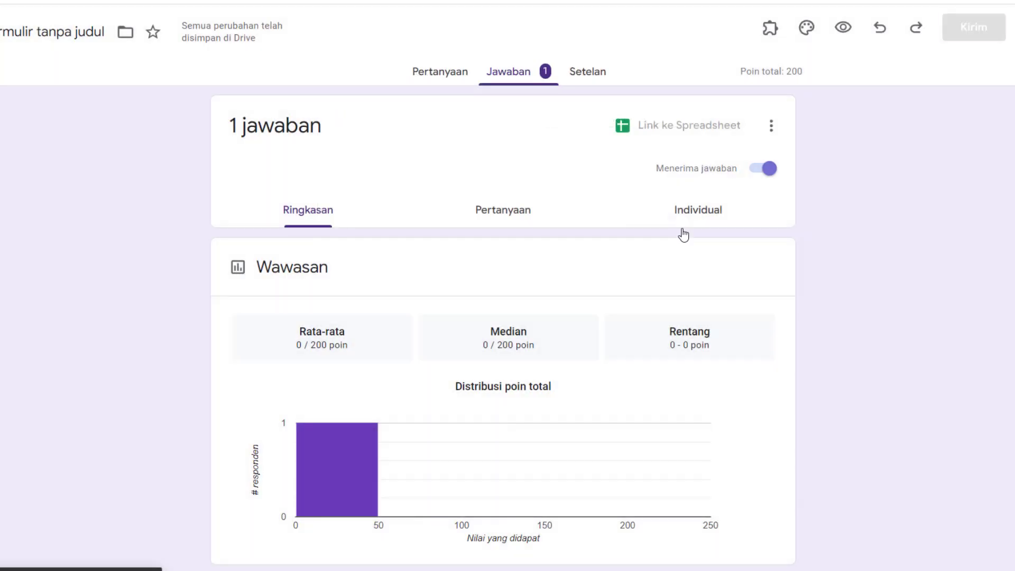